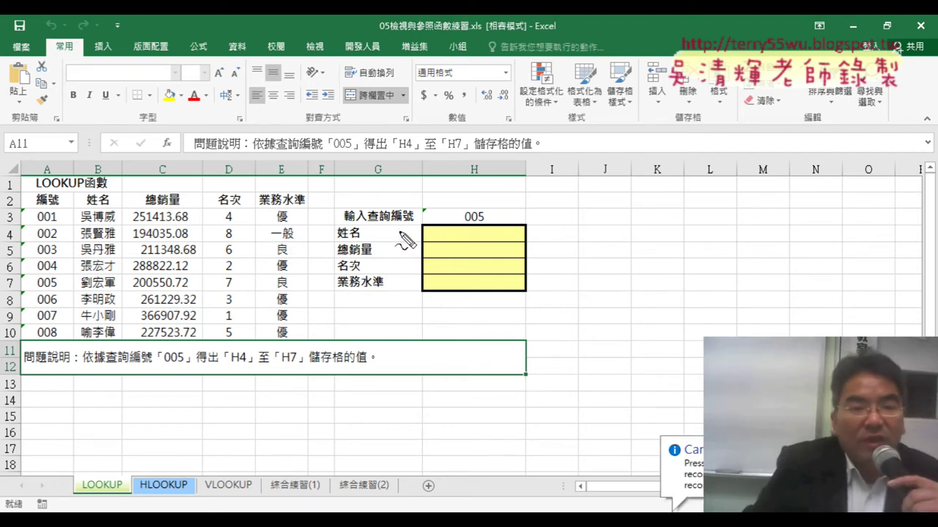
Mark up the table, ID 005 and result cells H4:H7 with red pen, then clear it.
{"action": "left_click_drag", "start_coordinate": [121, 495], "coordinate": [126, 501]}
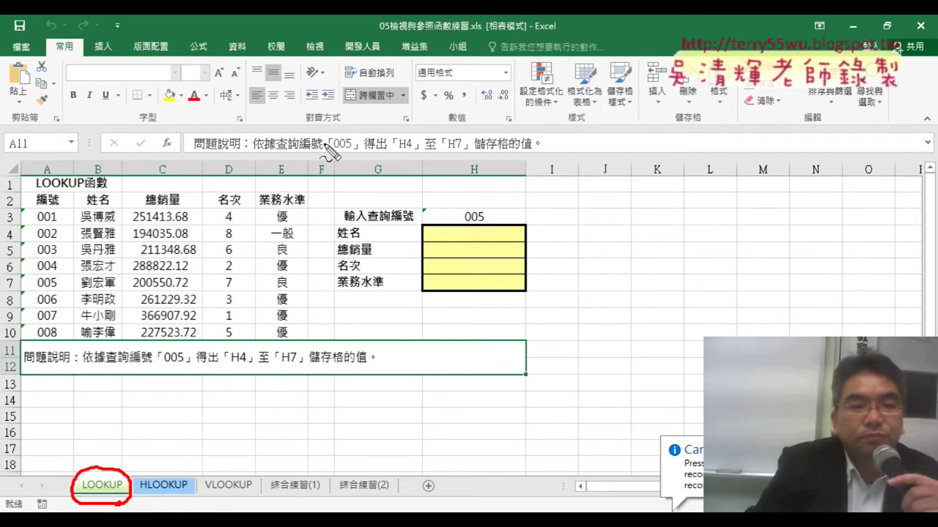
{"action": "left_click_drag", "start_coordinate": [323, 143], "coordinate": [330, 445]}
{"action": "mouse_move", "coordinate": [323, 170]}
{"action": "left_mouse_down"}
{"action": "mouse_move", "coordinate": [264, 174]}
{"action": "mouse_move", "coordinate": [288, 185]}
{"action": "left_mouse_up"}
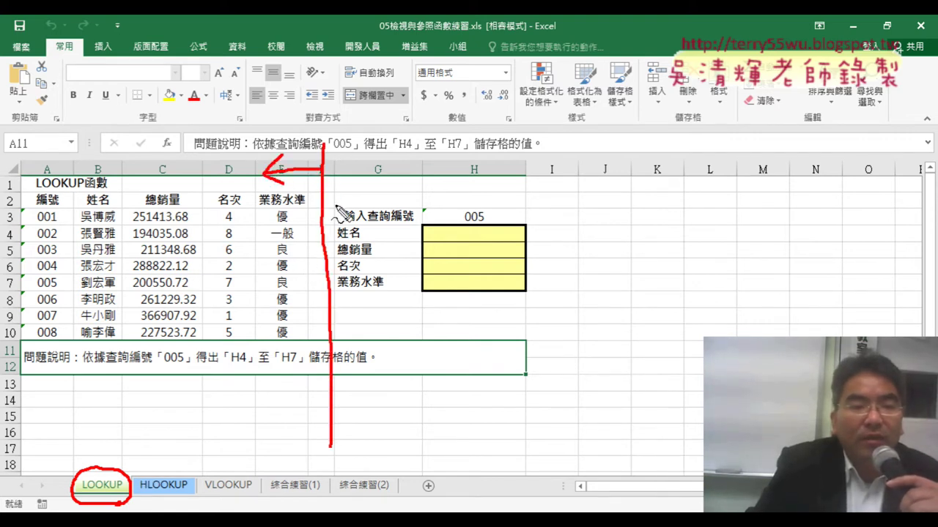
{"action": "left_click_drag", "start_coordinate": [21, 196], "coordinate": [22, 341]}
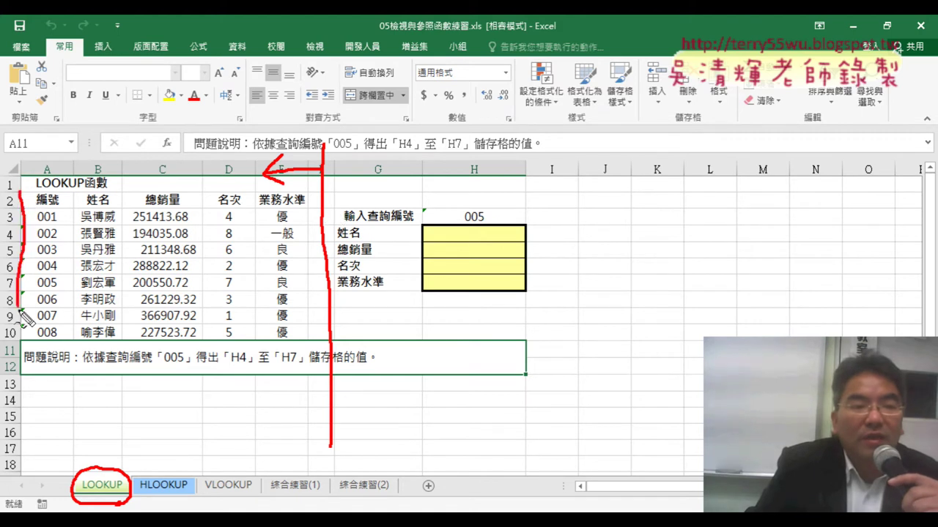
{"action": "mouse_move", "coordinate": [33, 196]}
{"action": "left_mouse_down"}
{"action": "mouse_move", "coordinate": [156, 191]}
{"action": "mouse_move", "coordinate": [262, 346]}
{"action": "mouse_move", "coordinate": [21, 341]}
{"action": "left_mouse_up"}
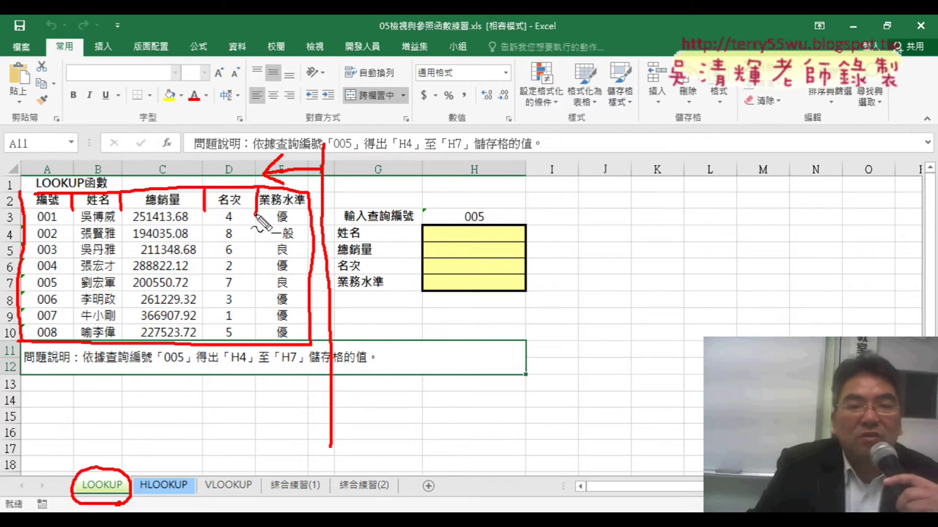
{"action": "mouse_move", "coordinate": [326, 170]}
{"action": "left_mouse_down"}
{"action": "mouse_move", "coordinate": [397, 170]}
{"action": "mouse_move", "coordinate": [383, 179]}
{"action": "left_mouse_up"}
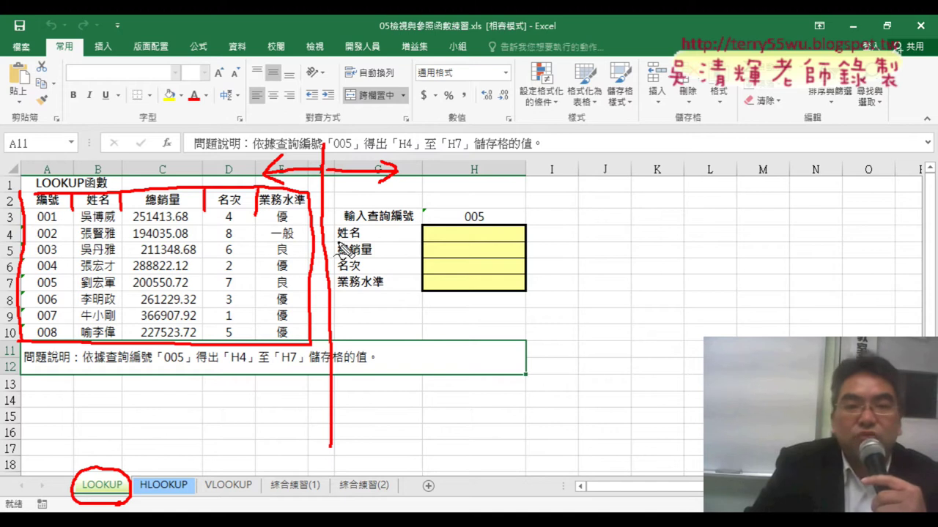
{"action": "left_click_drag", "start_coordinate": [474, 226], "coordinate": [483, 224]}
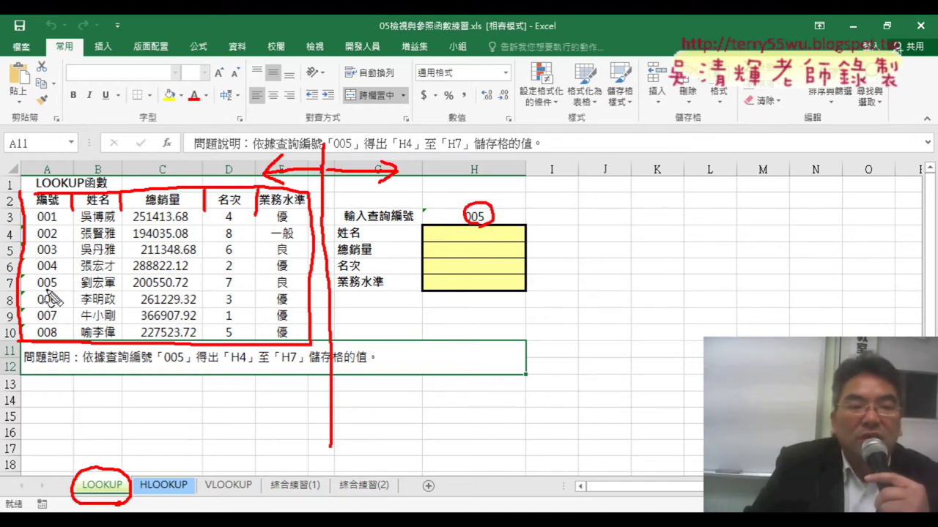
{"action": "mouse_move", "coordinate": [53, 294]}
{"action": "left_mouse_down"}
{"action": "mouse_move", "coordinate": [53, 277]}
{"action": "mouse_move", "coordinate": [287, 278]}
{"action": "left_mouse_up"}
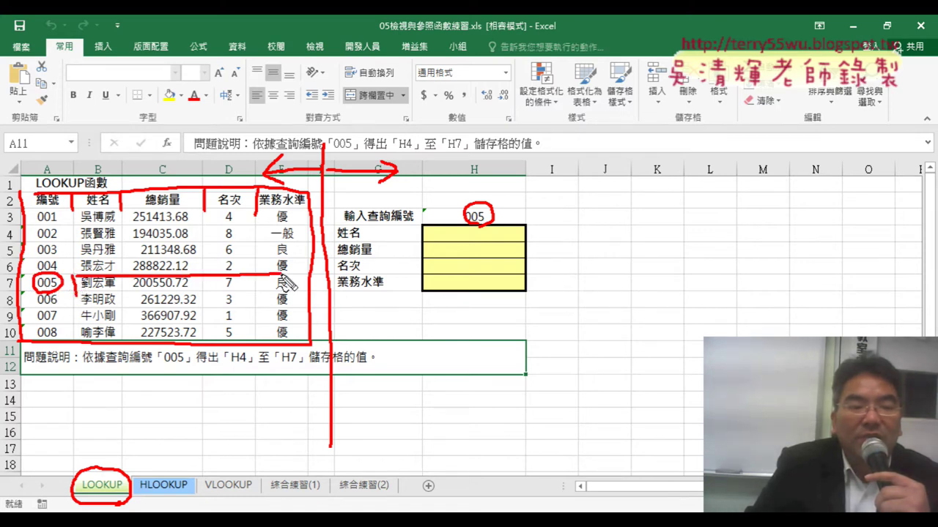
{"action": "left_click_drag", "start_coordinate": [78, 290], "coordinate": [284, 293]}
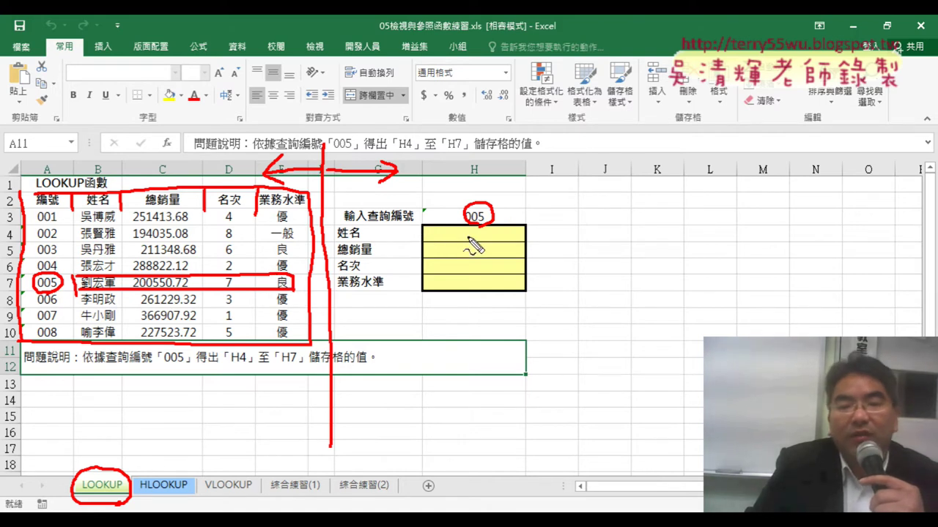
{"action": "mouse_move", "coordinate": [481, 242]}
{"action": "left_mouse_down"}
{"action": "mouse_move", "coordinate": [473, 270]}
{"action": "mouse_move", "coordinate": [448, 283]}
{"action": "left_mouse_up"}
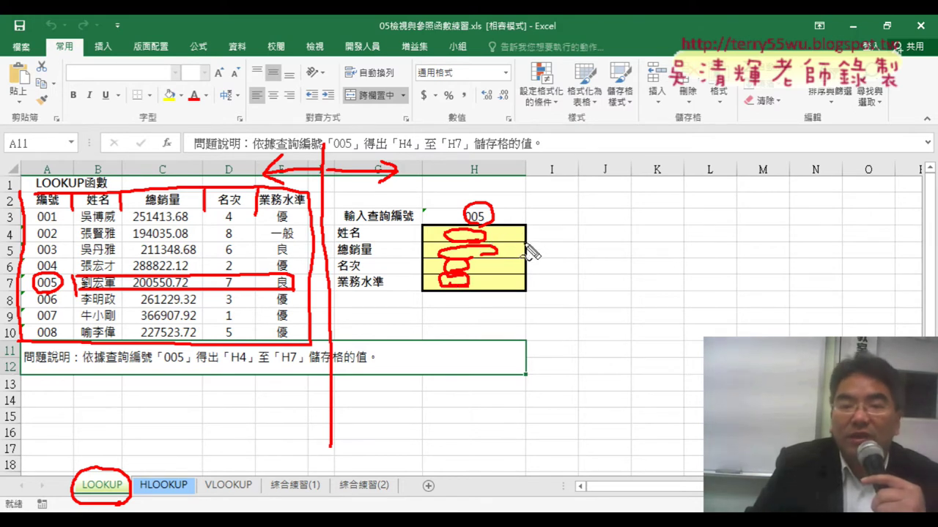
{"action": "left_click_drag", "start_coordinate": [525, 244], "coordinate": [517, 242]}
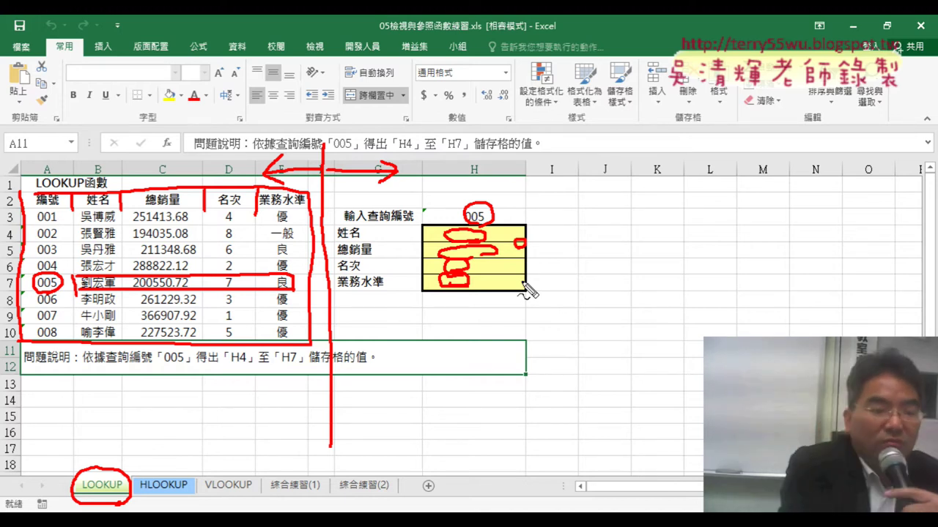
{"action": "key", "text": "Escape"}
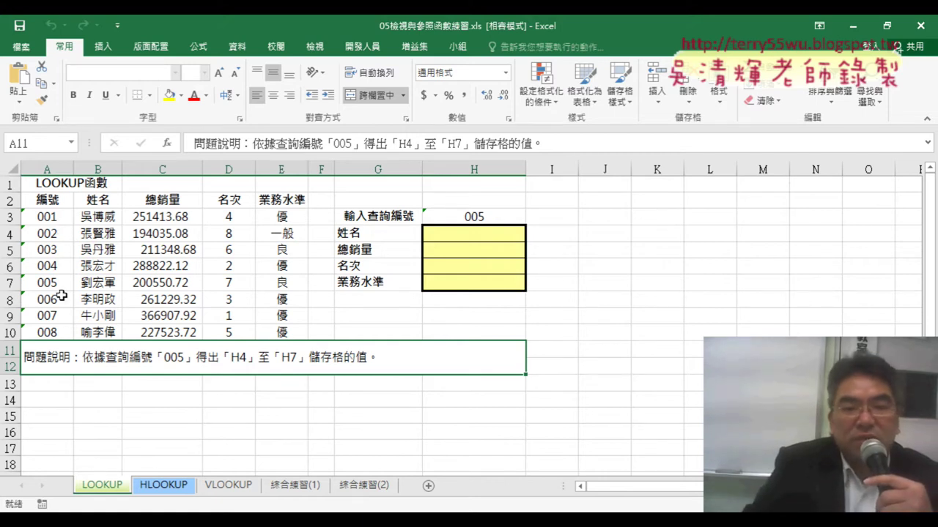
Insert INDEX into H4 from lookup and reference functions, using the array, row_num, column_num form.
{"action": "left_click", "coordinate": [486, 235]}
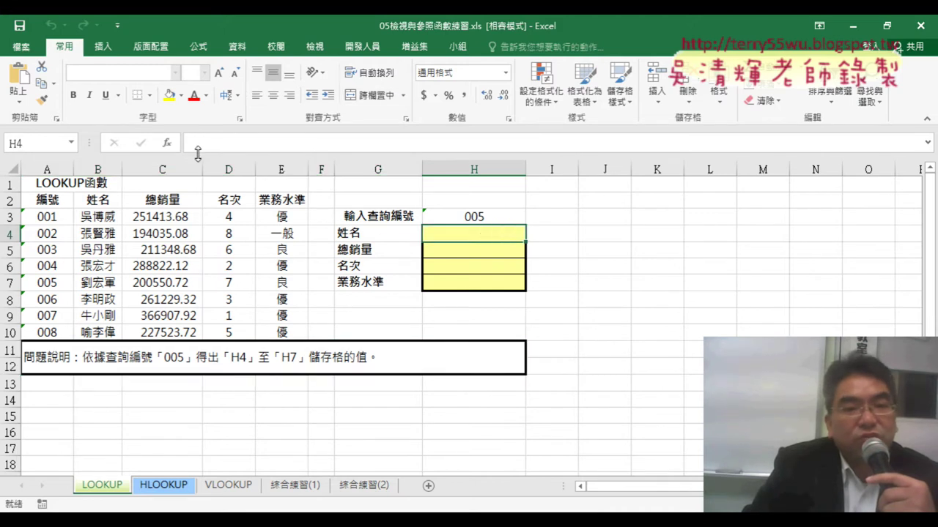
{"action": "left_click", "coordinate": [167, 143]}
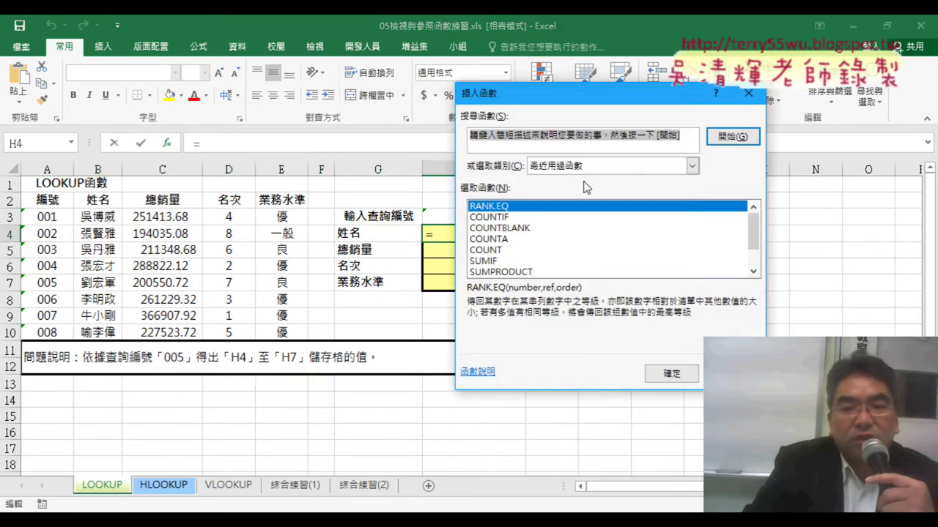
{"action": "left_click", "coordinate": [590, 167]}
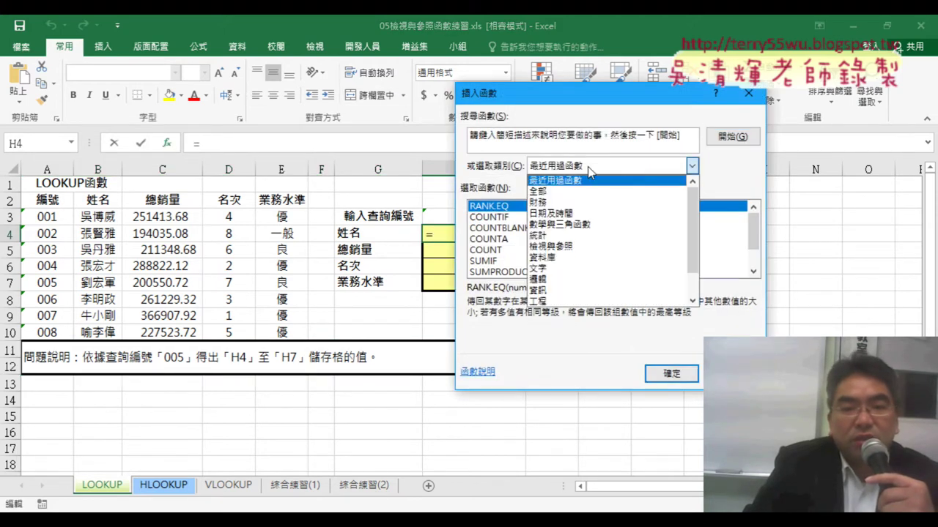
{"action": "left_click", "coordinate": [588, 248]}
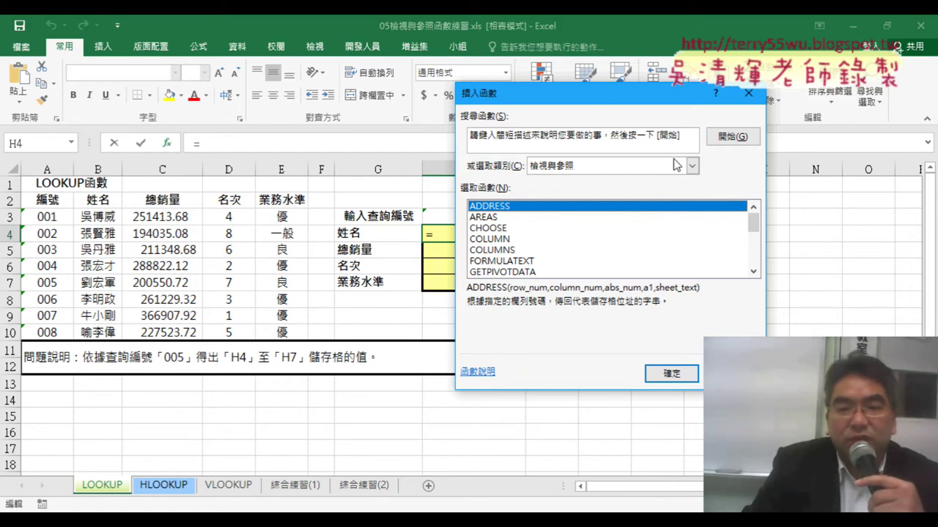
{"action": "left_click_drag", "start_coordinate": [747, 223], "coordinate": [749, 234]}
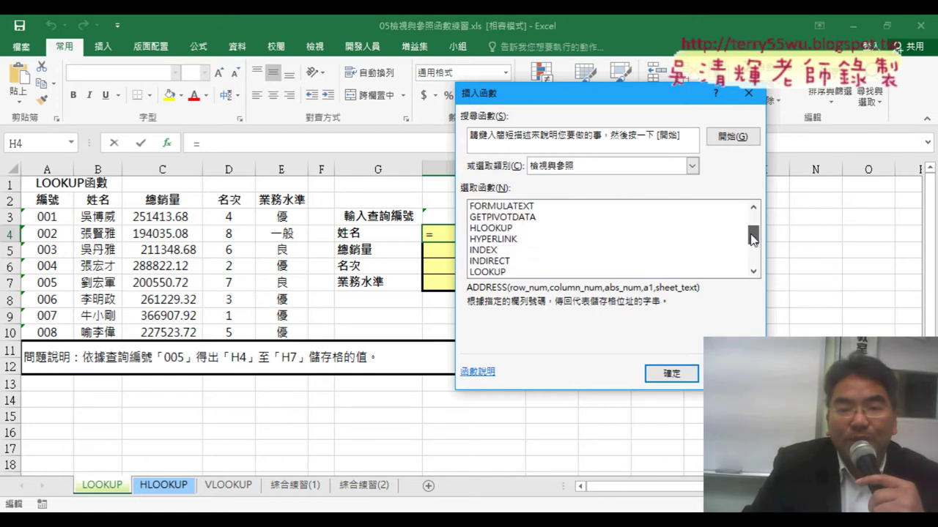
{"action": "left_click", "coordinate": [485, 251]}
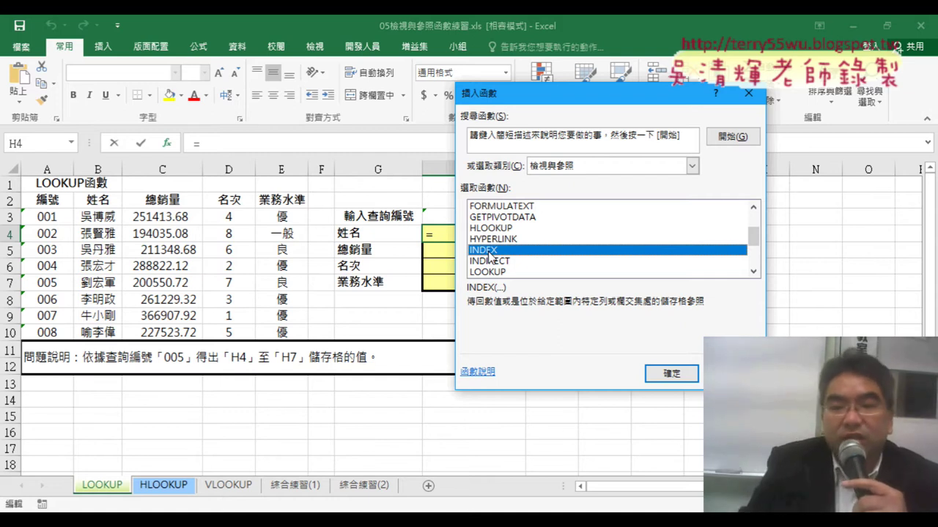
{"action": "left_click", "coordinate": [752, 273]}
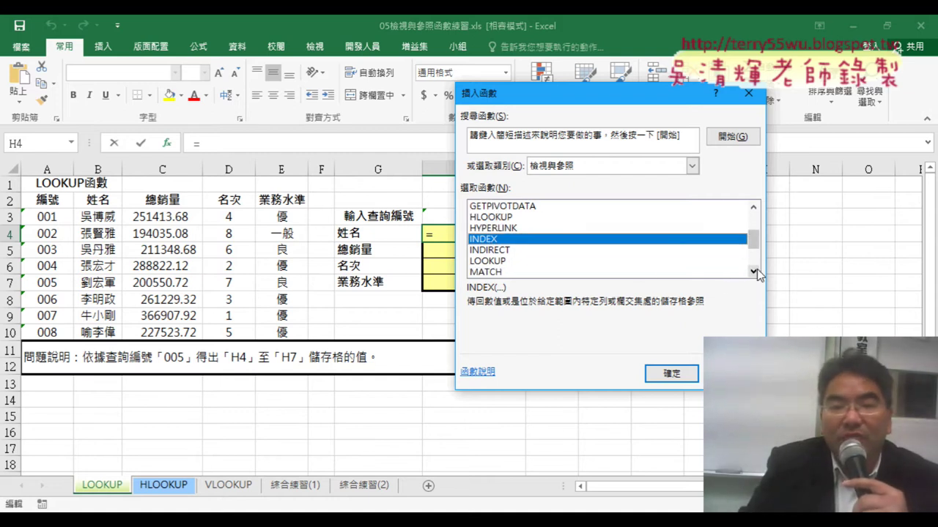
{"action": "left_click", "coordinate": [754, 272]}
{"action": "left_click", "coordinate": [754, 273]}
{"action": "left_click", "coordinate": [499, 251]}
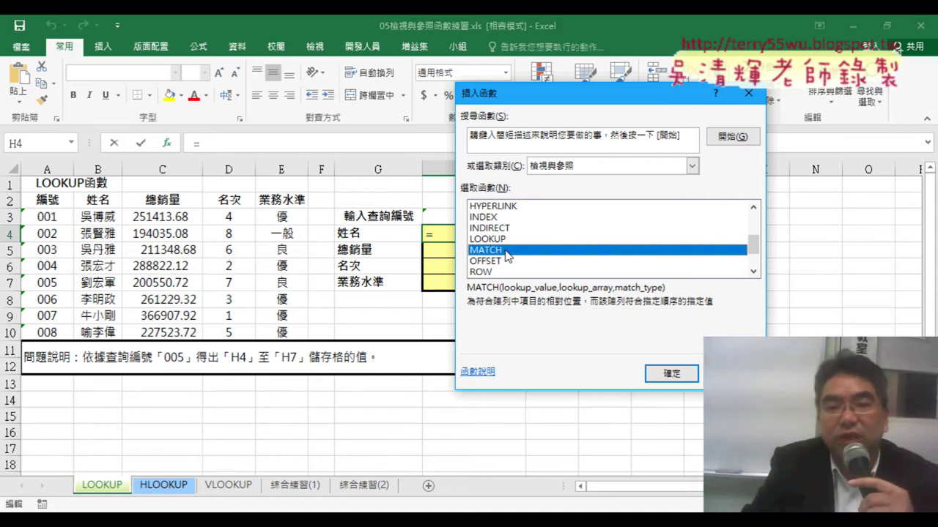
{"action": "left_click", "coordinate": [502, 219]}
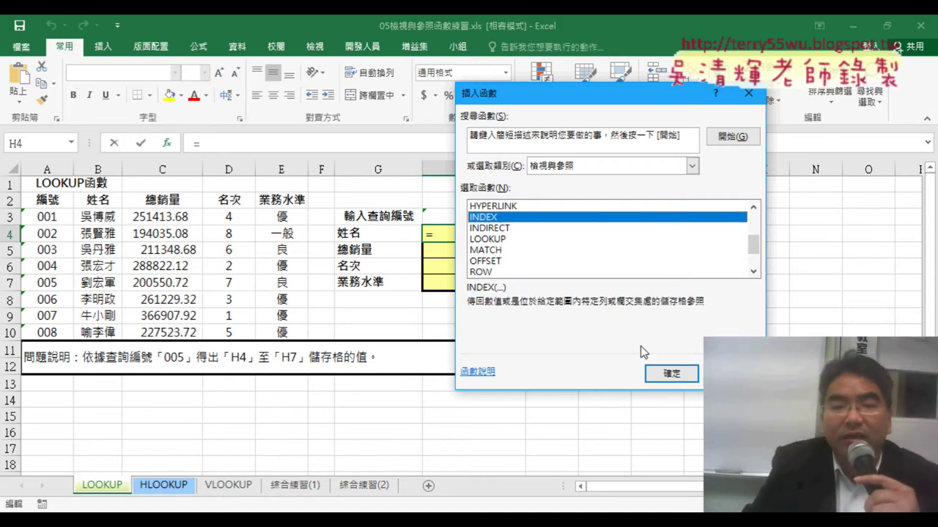
{"action": "left_click", "coordinate": [672, 373]}
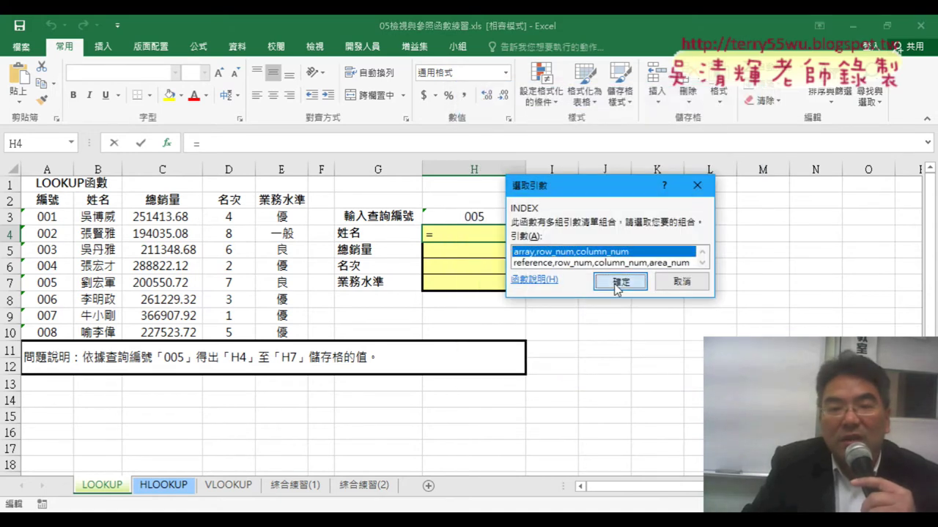
{"action": "left_click", "coordinate": [620, 281]}
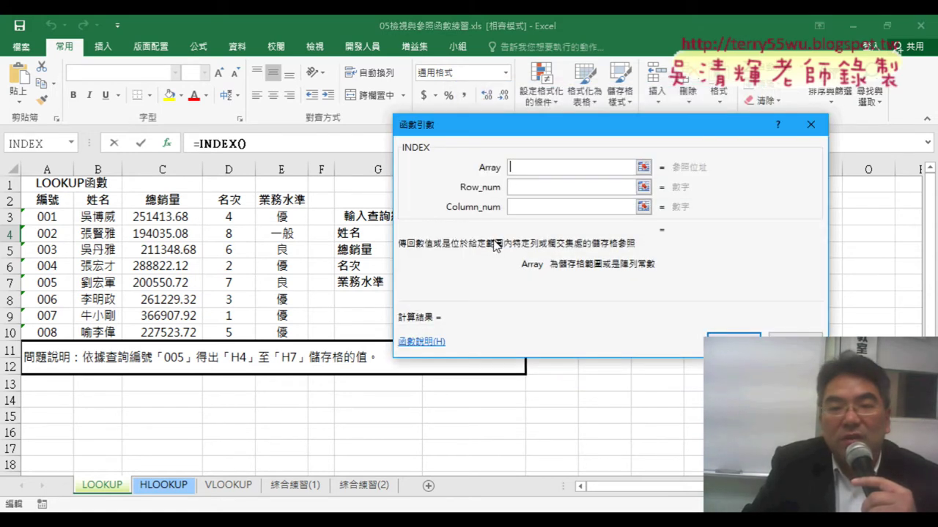
Review the INDEX Row_num and Column_num arguments, then cancel, leaving H4 empty.
{"action": "left_click", "coordinate": [518, 193]}
{"action": "left_click", "coordinate": [519, 208]}
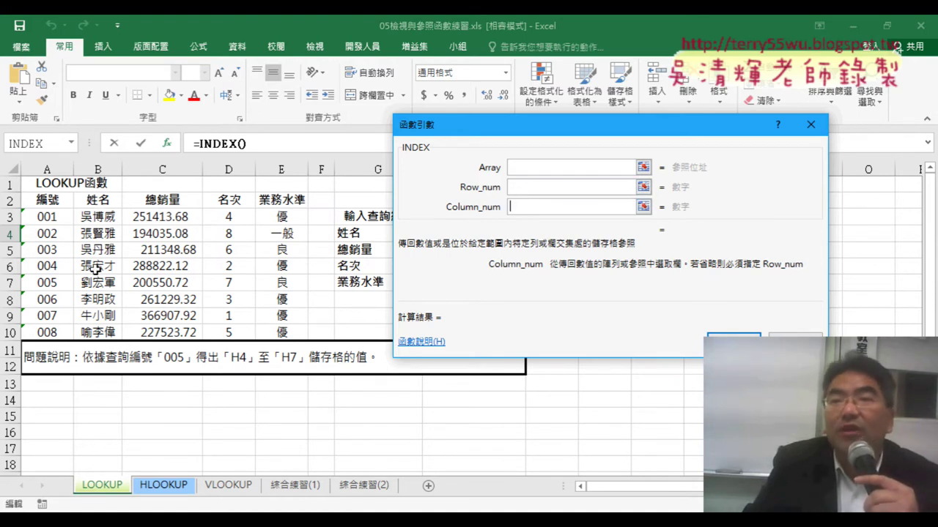
{"action": "left_click", "coordinate": [518, 188]}
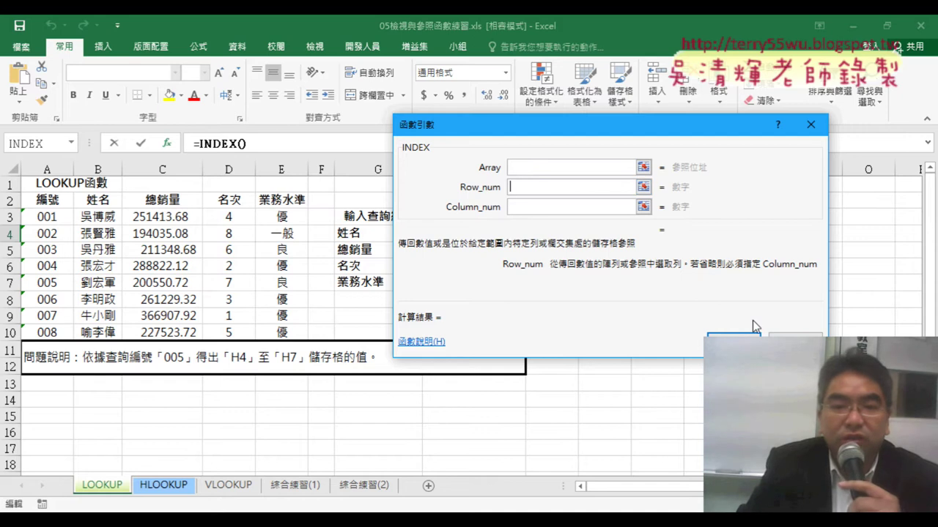
{"action": "key", "text": "Escape"}
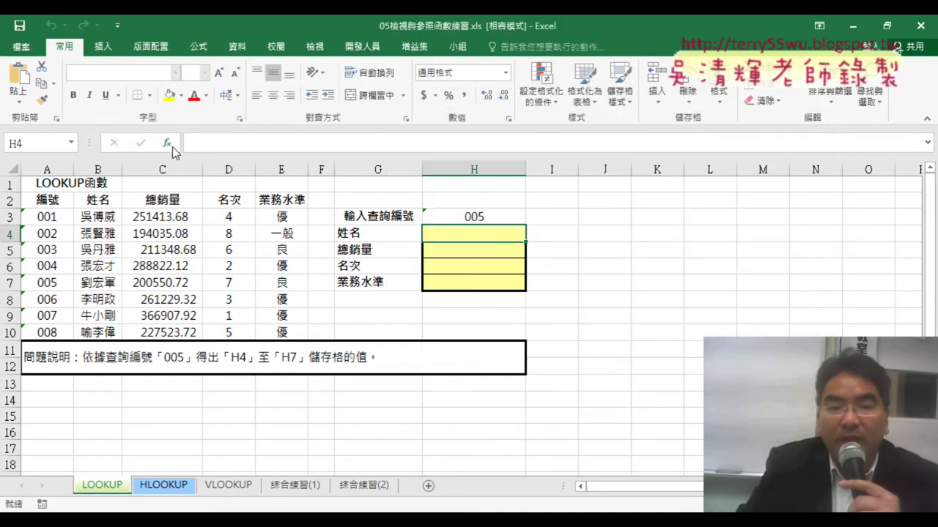
Compare the LOOKUP, INDEX, INDIRECT and VLOOKUP descriptions, then cancel the function entry.
{"action": "left_click", "coordinate": [167, 143]}
{"action": "scroll", "coordinate": [641, 246], "scroll_direction": "down", "scroll_amount": 2}
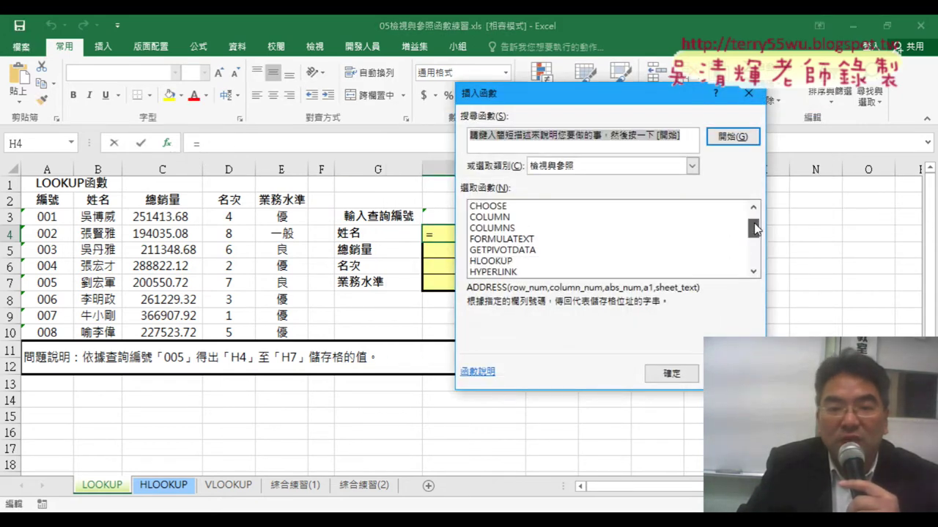
{"action": "left_click", "coordinate": [603, 262]}
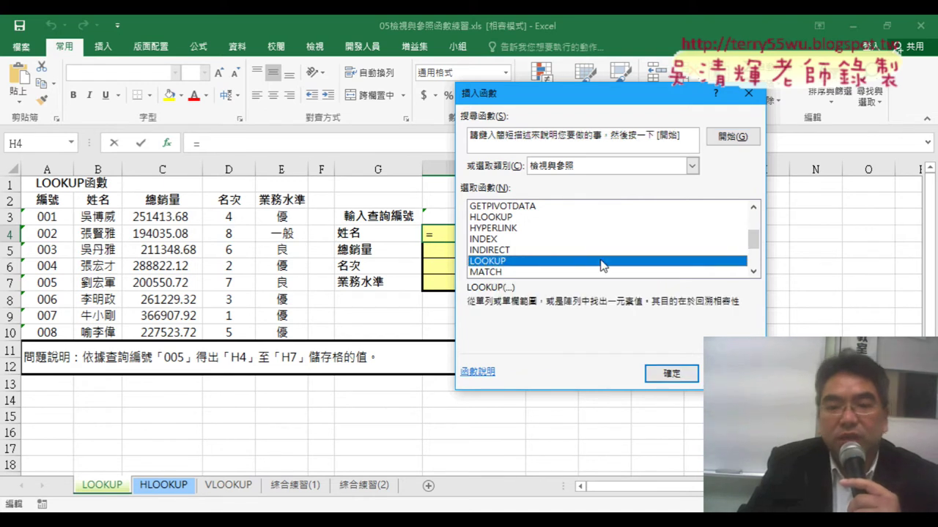
{"action": "left_click", "coordinate": [627, 240]}
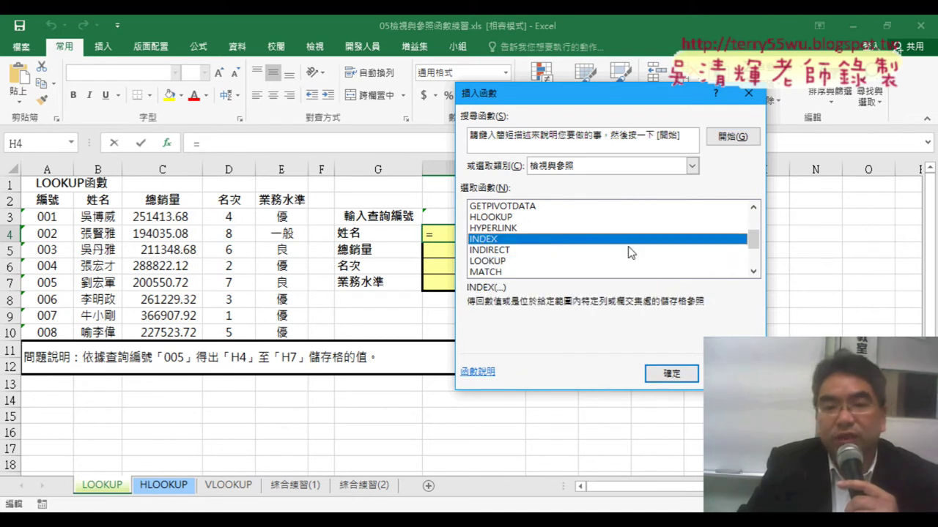
{"action": "left_click", "coordinate": [485, 250]}
{"action": "left_click_drag", "start_coordinate": [754, 239], "coordinate": [753, 257]}
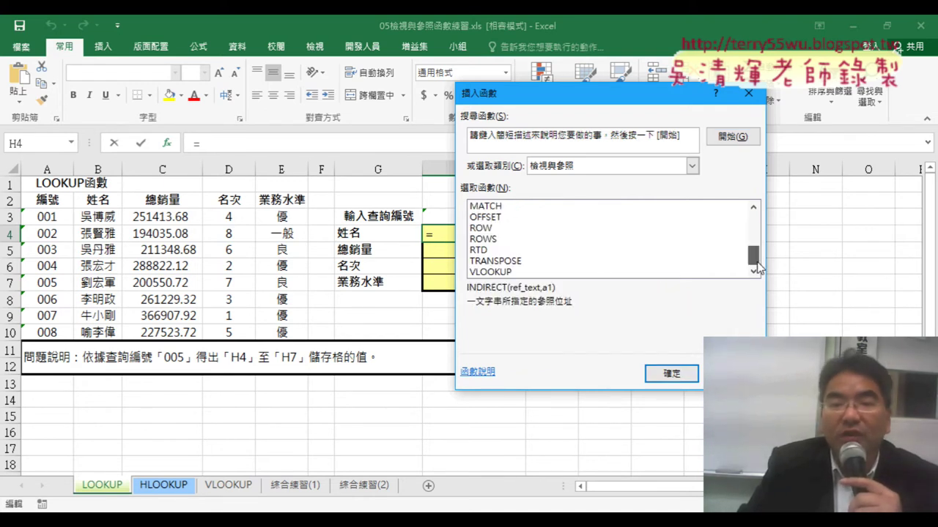
{"action": "left_click", "coordinate": [505, 271]}
{"action": "key", "text": "Escape"}
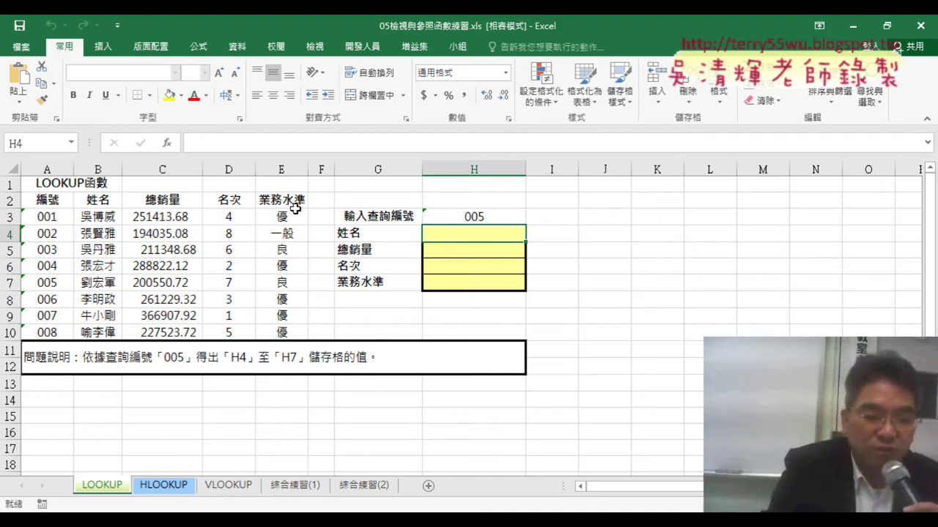
Choose LOOKUP for H4 with the lookup_value, lookup_vector, result_vector form.
{"action": "key", "text": "Up"}
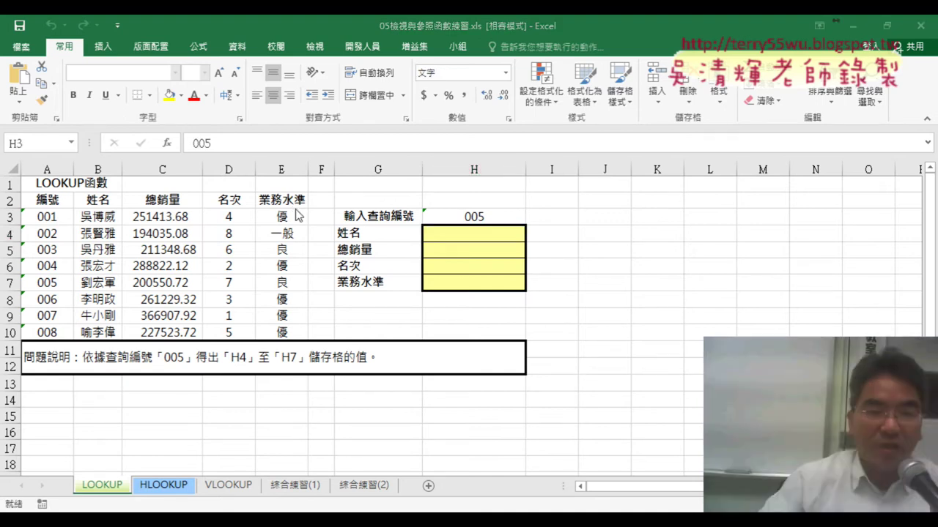
{"action": "left_click", "coordinate": [474, 236]}
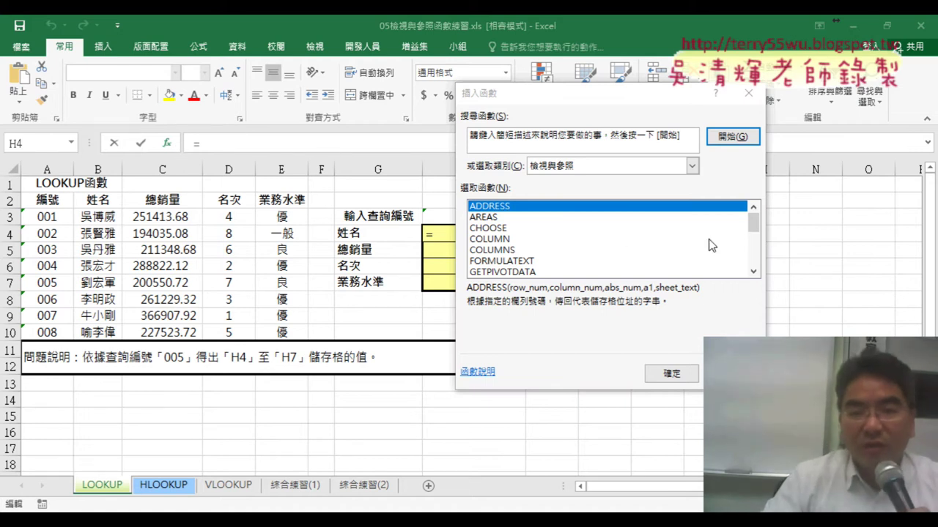
{"action": "left_click_drag", "start_coordinate": [750, 229], "coordinate": [749, 248]}
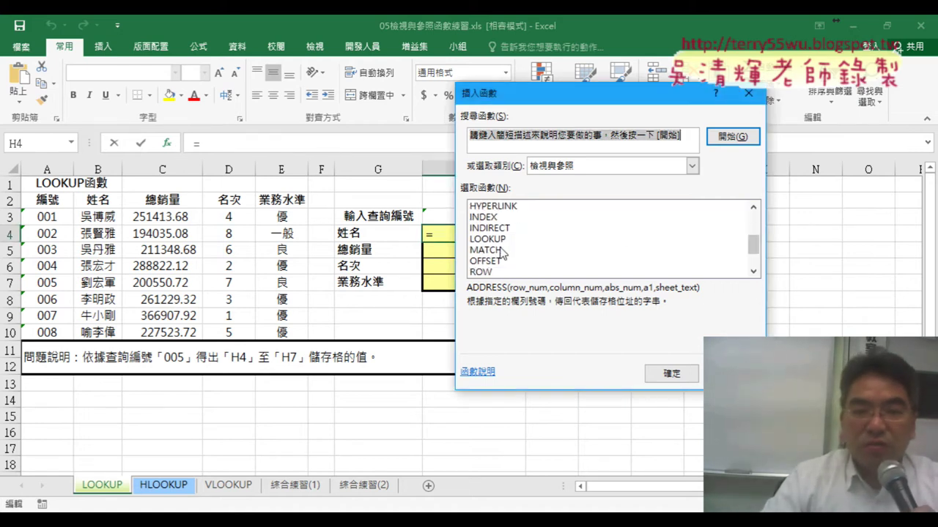
{"action": "left_click", "coordinate": [502, 239]}
{"action": "left_click_drag", "start_coordinate": [582, 103], "coordinate": [697, 96]}
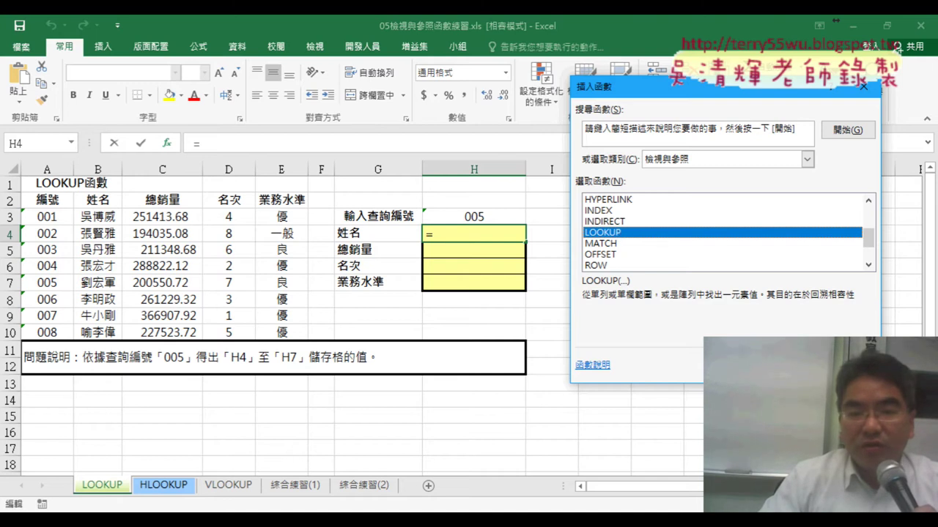
{"action": "key", "text": "Return"}
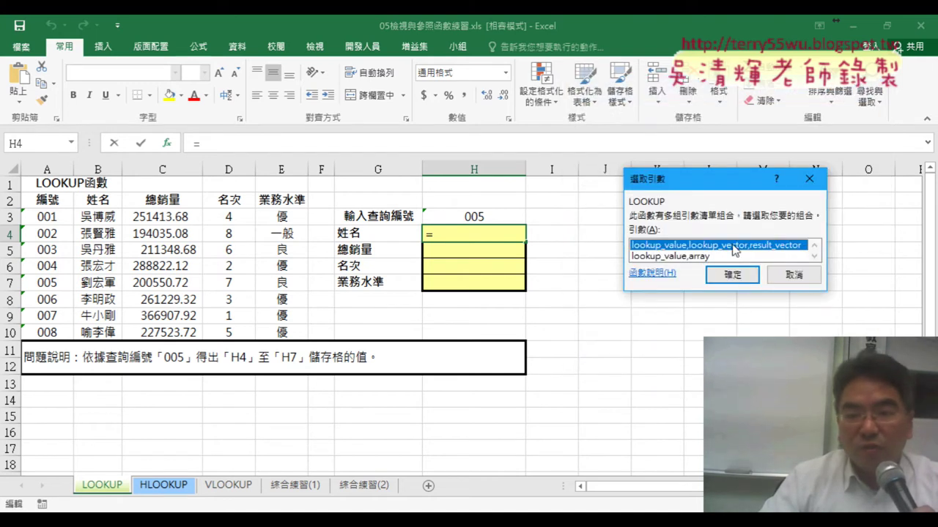
{"action": "left_click", "coordinate": [721, 279]}
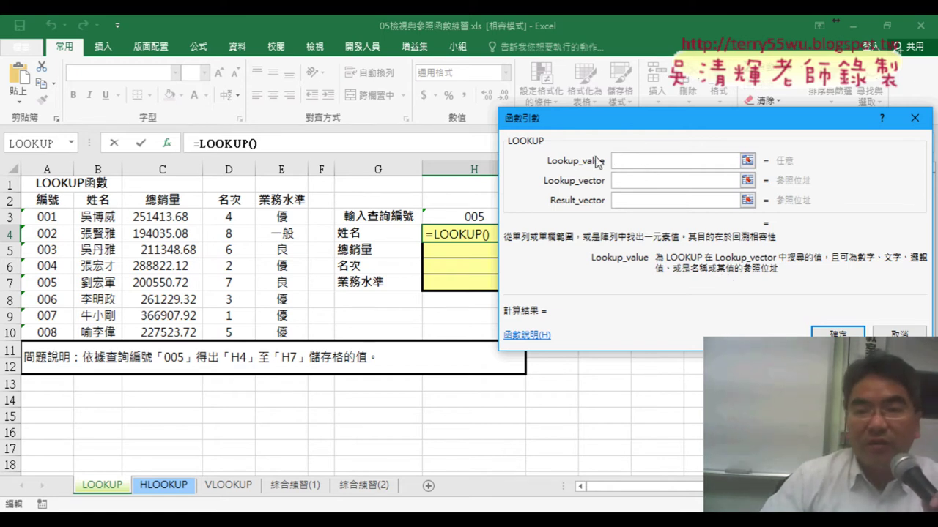
Move the LOOKUP arguments form aside and focus the Lookup_value box.
{"action": "left_click_drag", "start_coordinate": [604, 115], "coordinate": [658, 113]}
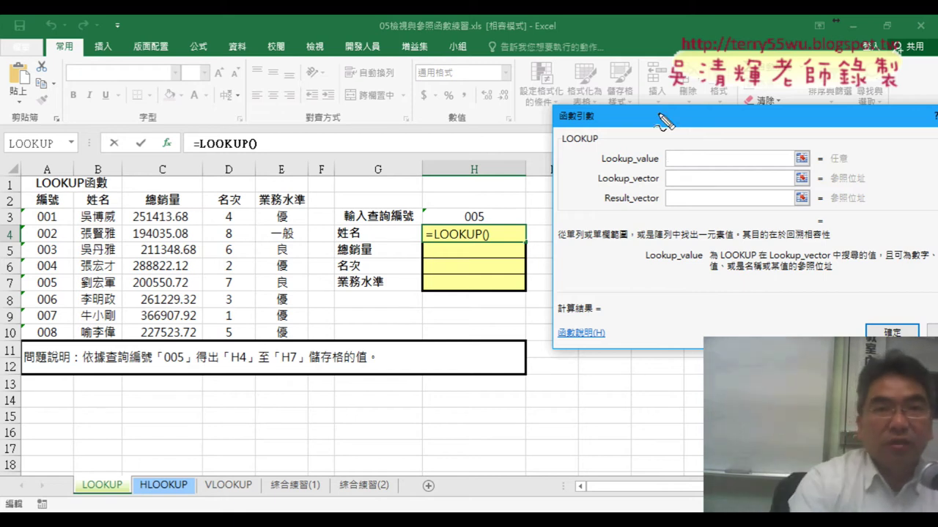
{"action": "mouse_move", "coordinate": [578, 150]}
{"action": "left_mouse_down"}
{"action": "mouse_move", "coordinate": [578, 183]}
{"action": "mouse_move", "coordinate": [676, 179]}
{"action": "left_mouse_up"}
{"action": "left_click_drag", "start_coordinate": [585, 185], "coordinate": [674, 184]}
{"action": "left_click_drag", "start_coordinate": [595, 193], "coordinate": [590, 211]}
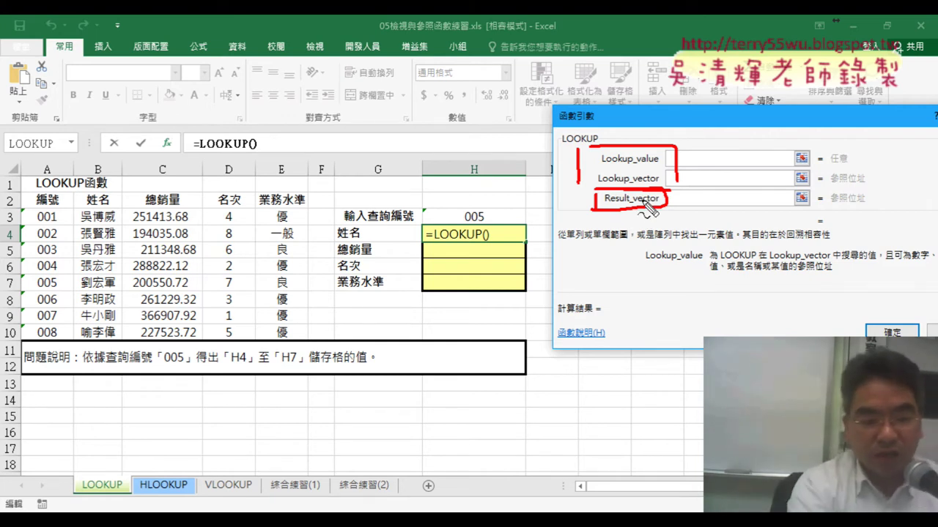
{"action": "key", "text": "Escape"}
{"action": "left_click", "coordinate": [680, 160]}
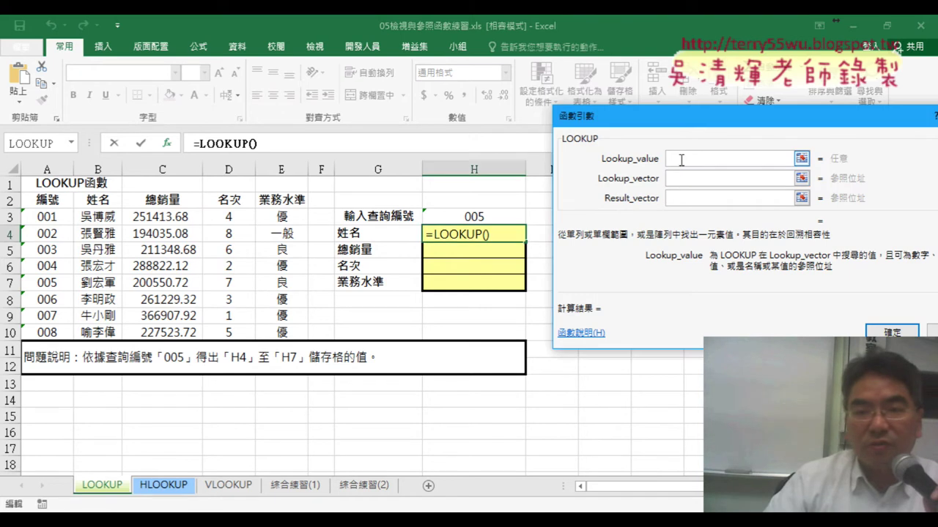
Fill LOOKUP with H3, A3:A10 and B3:B10 and confirm the formula in H4.
{"action": "left_click", "coordinate": [484, 217]}
{"action": "left_click", "coordinate": [669, 179]}
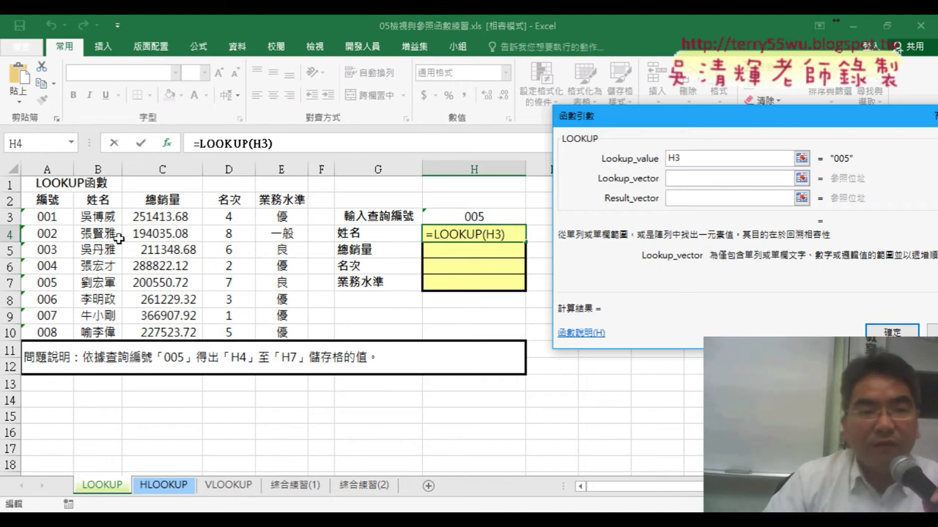
{"action": "left_click_drag", "start_coordinate": [48, 218], "coordinate": [48, 331]}
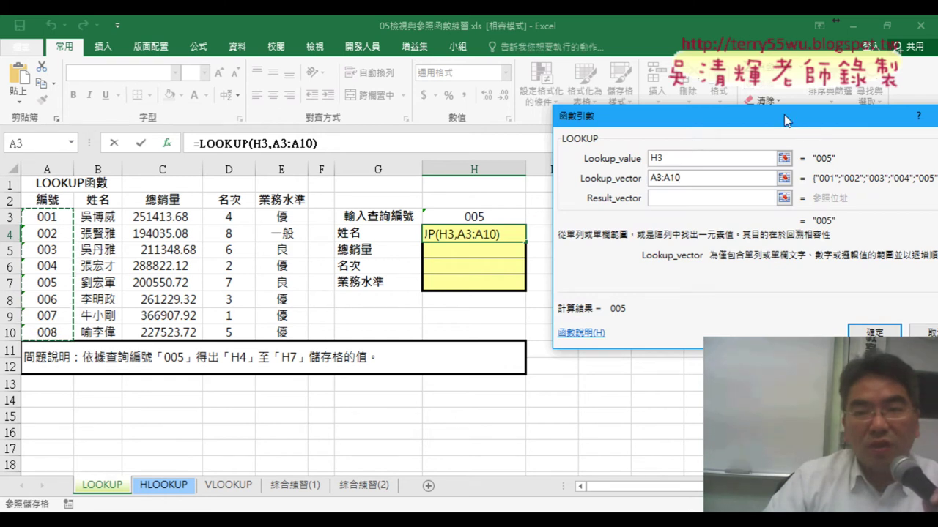
{"action": "left_click_drag", "start_coordinate": [786, 120], "coordinate": [690, 125]}
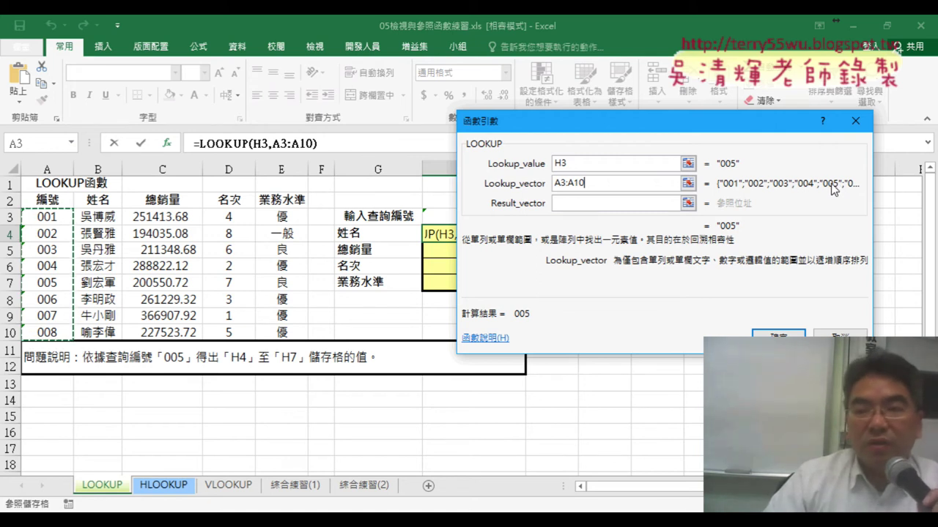
{"action": "left_click", "coordinate": [574, 208]}
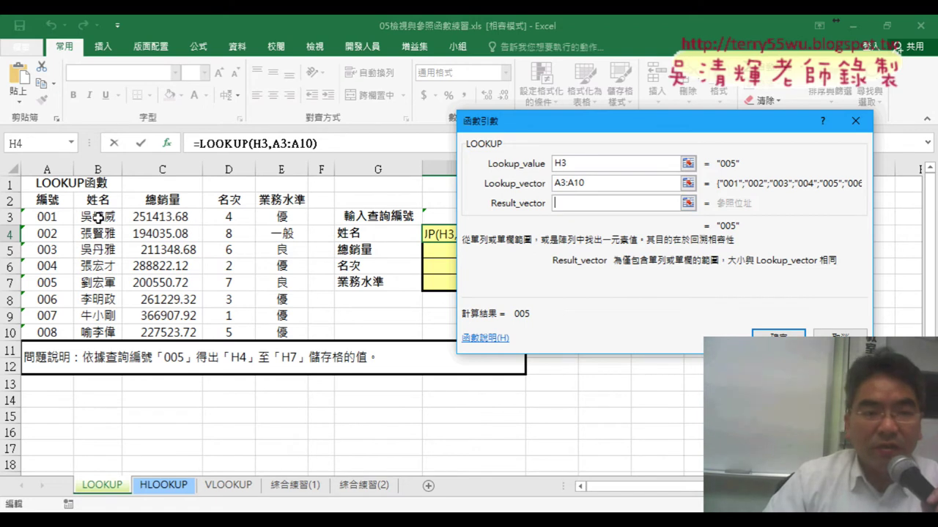
{"action": "left_click_drag", "start_coordinate": [99, 217], "coordinate": [99, 331]}
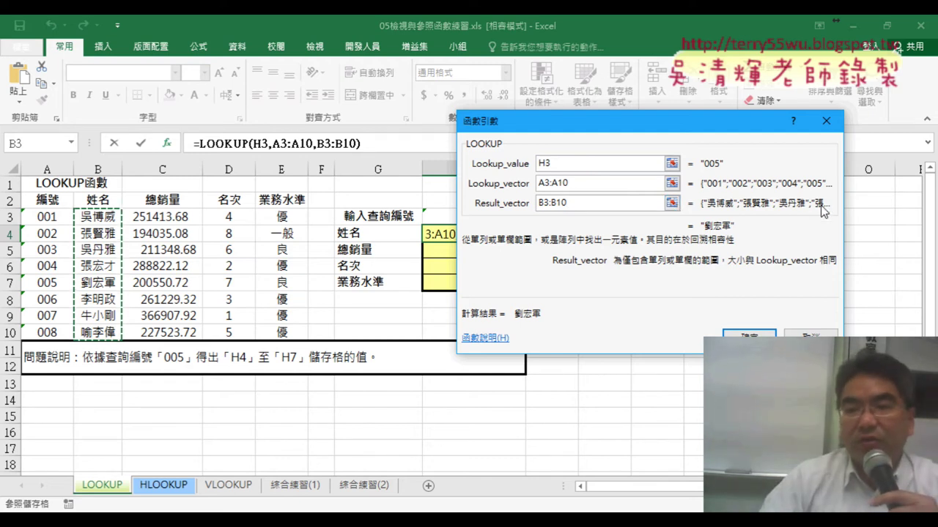
{"action": "left_click", "coordinate": [756, 336]}
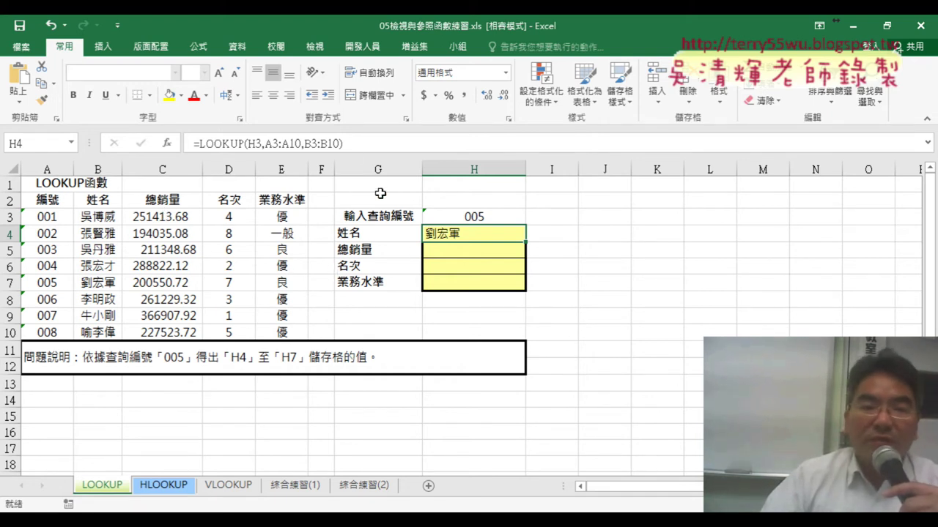
{"action": "left_click", "coordinate": [357, 144]}
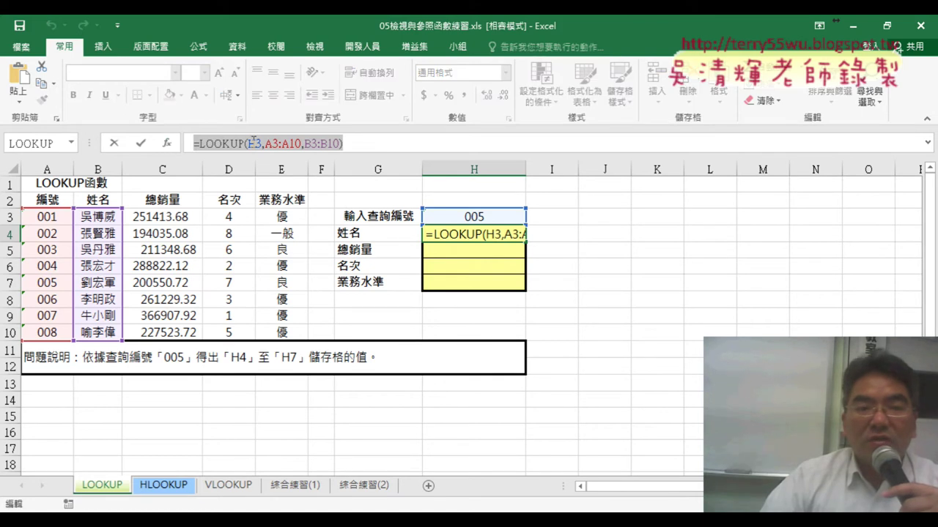
Copy H4's formula into H5 and change its result range to C3:C10.
{"action": "right_click", "coordinate": [306, 144]}
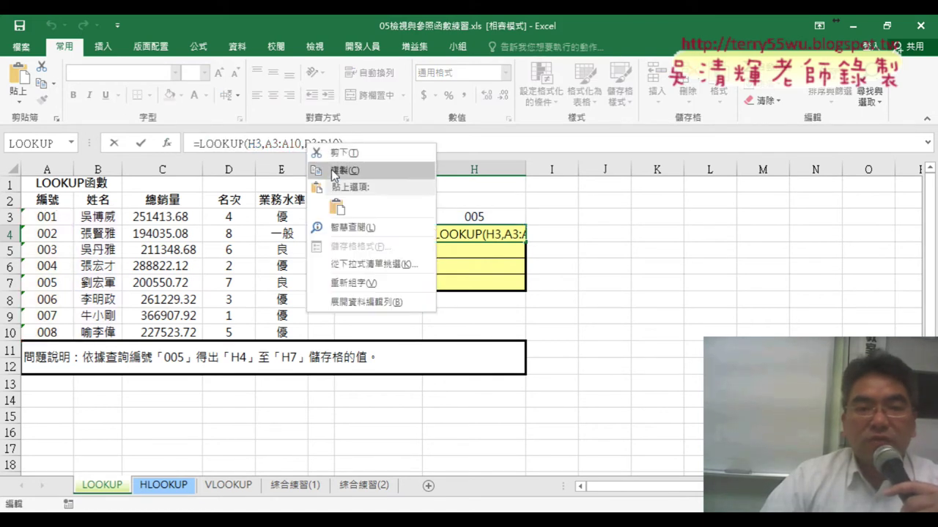
{"action": "left_click", "coordinate": [334, 171]}
{"action": "key", "text": "Return"}
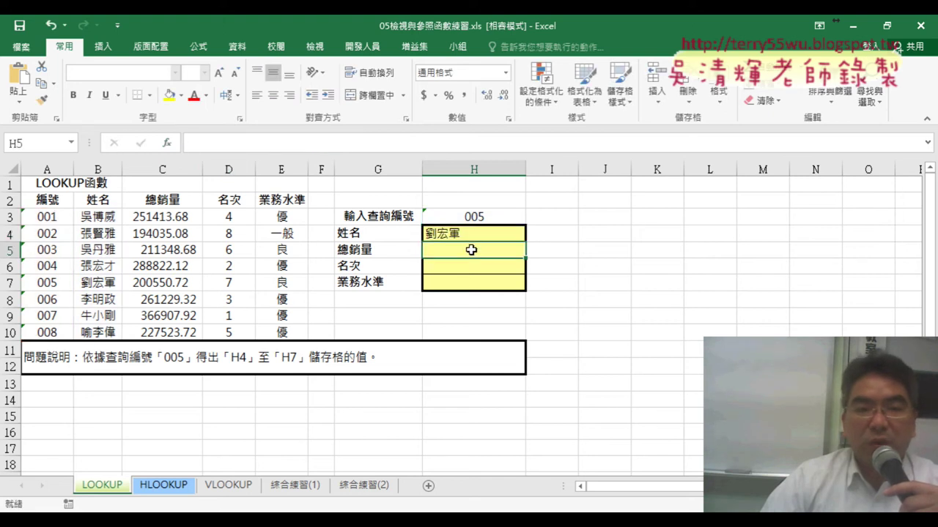
{"action": "right_click", "coordinate": [264, 148]}
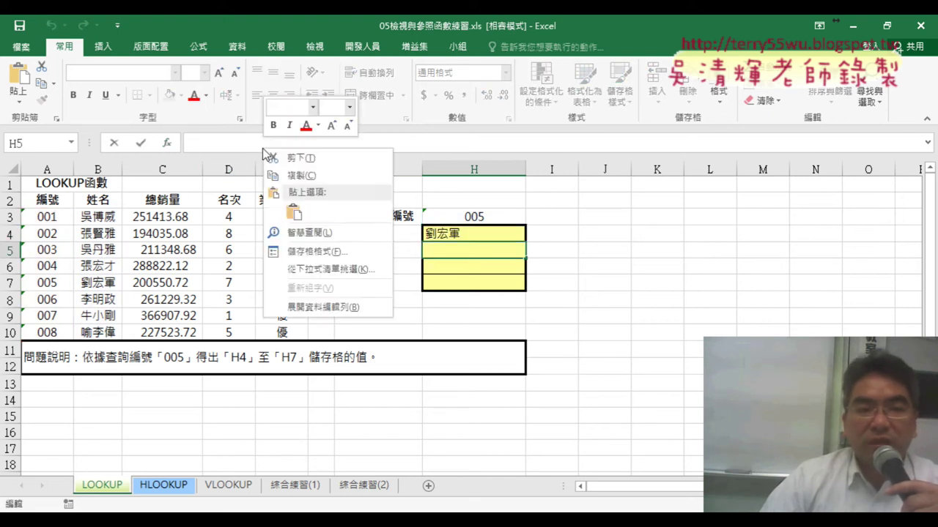
{"action": "left_click", "coordinate": [288, 210]}
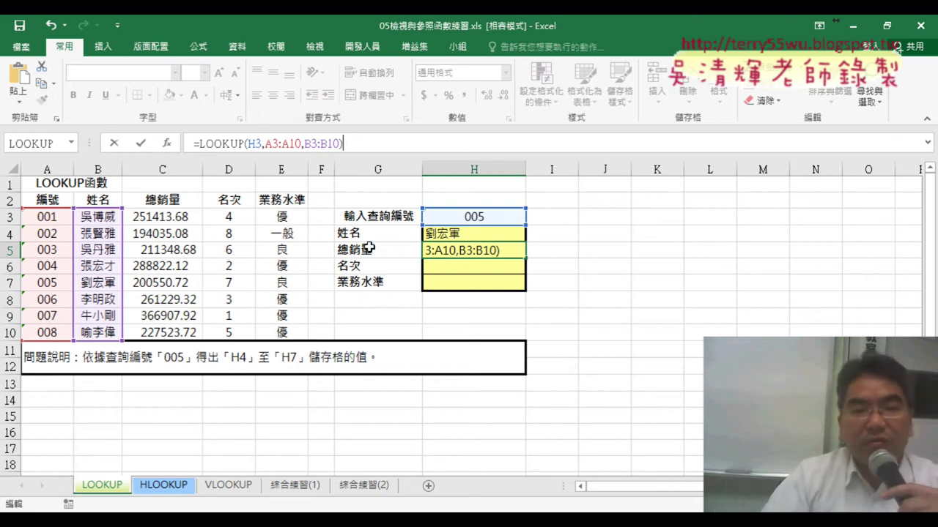
{"action": "left_click_drag", "start_coordinate": [305, 143], "coordinate": [334, 144]}
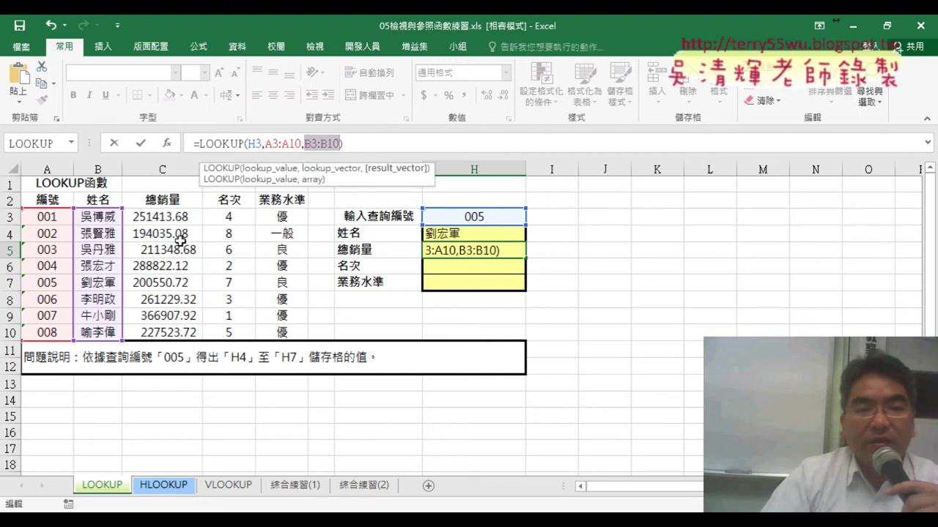
{"action": "left_click_drag", "start_coordinate": [156, 216], "coordinate": [171, 323]}
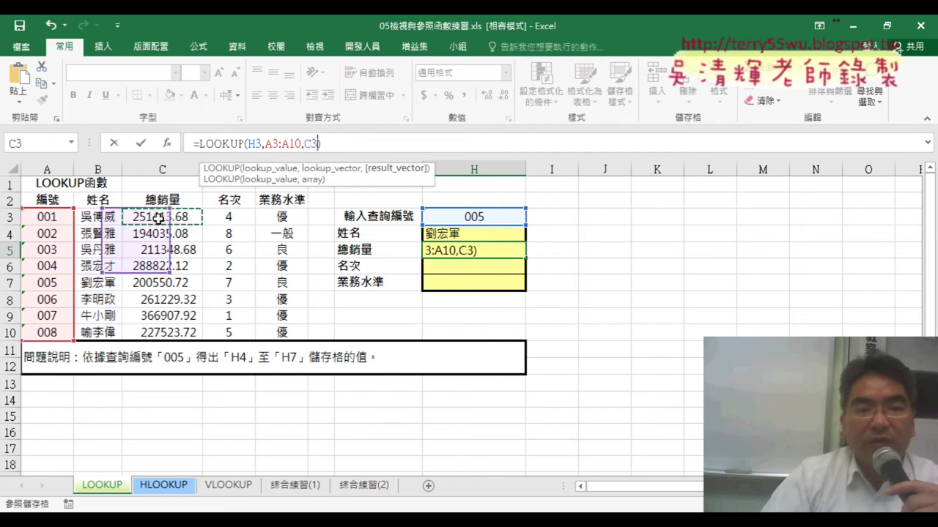
{"action": "left_click", "coordinate": [140, 144]}
{"action": "left_click", "coordinate": [482, 270]}
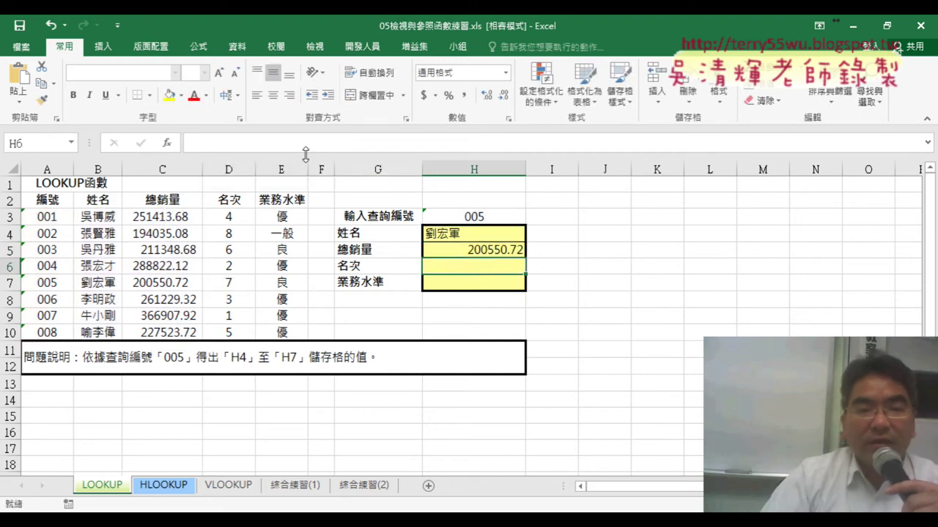
Paste the LOOKUP formula into H6 with result range D3:D10, giving rank 7.
{"action": "left_click", "coordinate": [297, 144]}
{"action": "right_click", "coordinate": [297, 143]}
{"action": "left_click", "coordinate": [331, 219]}
{"action": "type", "text": "=LOOKUP(H3,A3:A10,B3:B10)"}
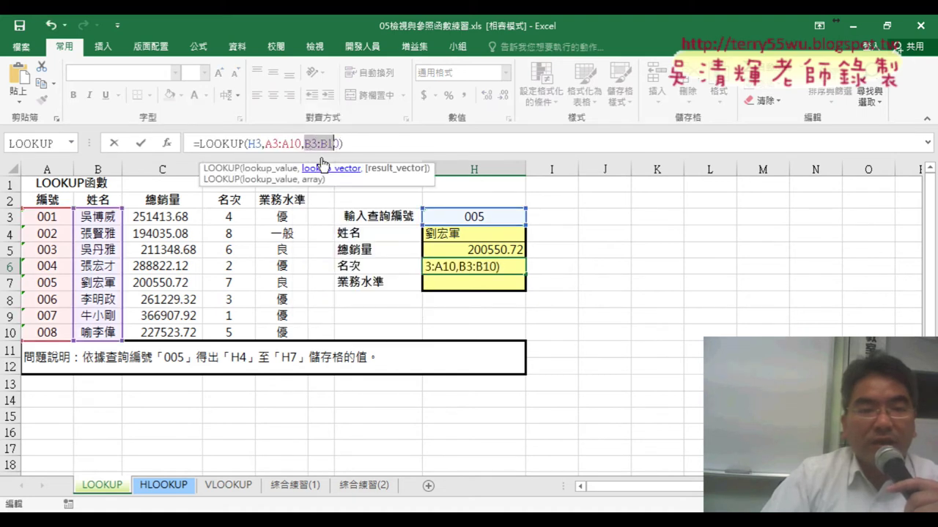
{"action": "left_click_drag", "start_coordinate": [233, 214], "coordinate": [242, 327]}
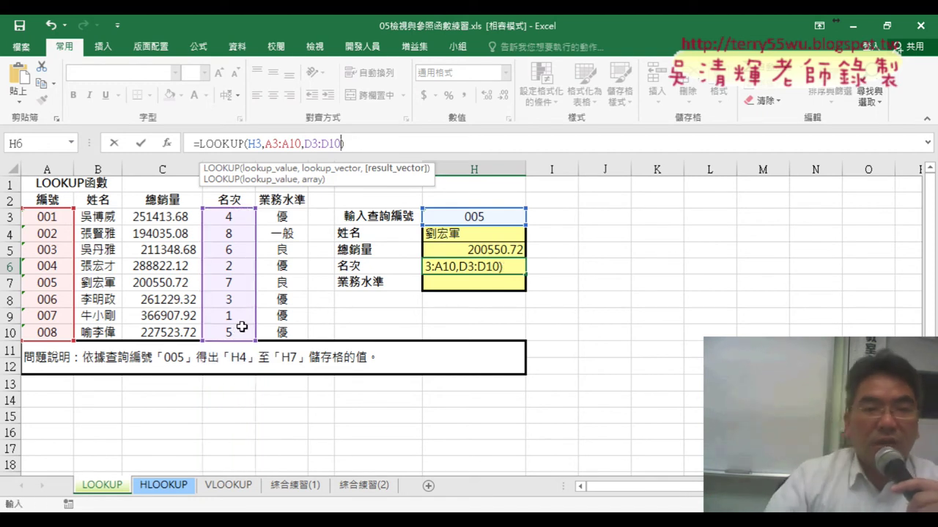
{"action": "left_click", "coordinate": [140, 143]}
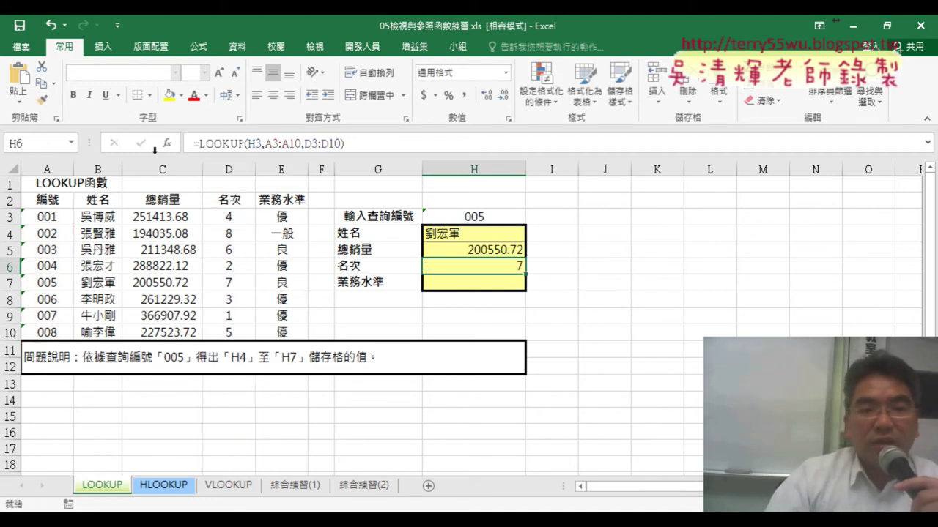
Paste the LOOKUP formula into H7 with result range E3:E10, giving level 良.
{"action": "left_click", "coordinate": [494, 283]}
{"action": "right_click", "coordinate": [203, 144]}
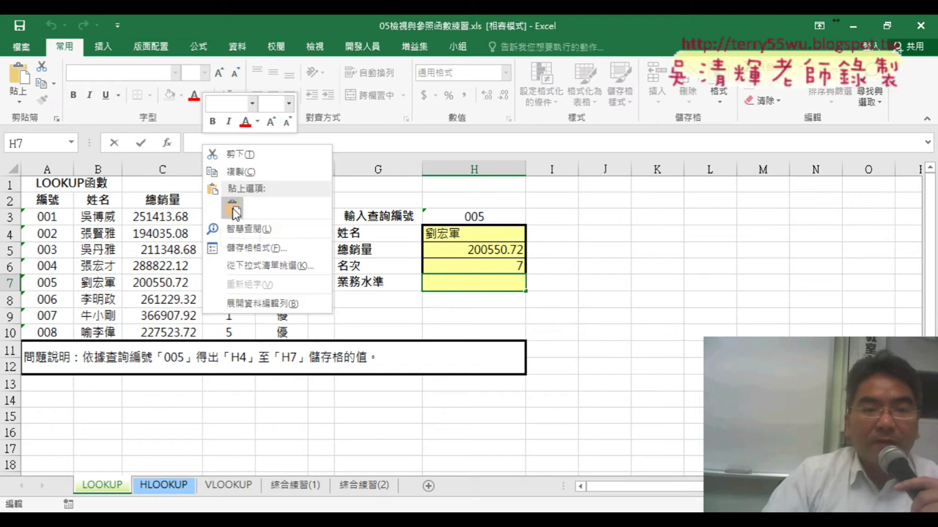
{"action": "left_click", "coordinate": [216, 185]}
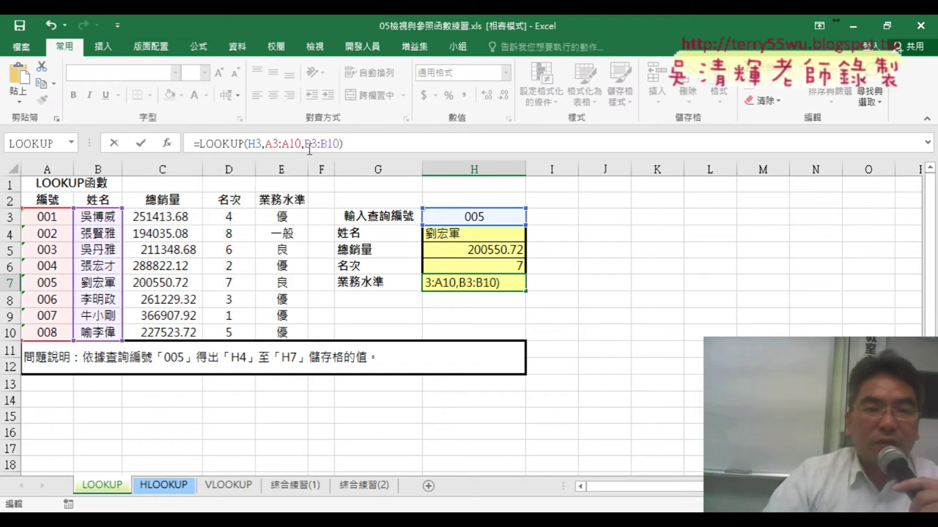
{"action": "left_click_drag", "start_coordinate": [305, 144], "coordinate": [342, 145]}
{"action": "left_click_drag", "start_coordinate": [282, 217], "coordinate": [283, 332]}
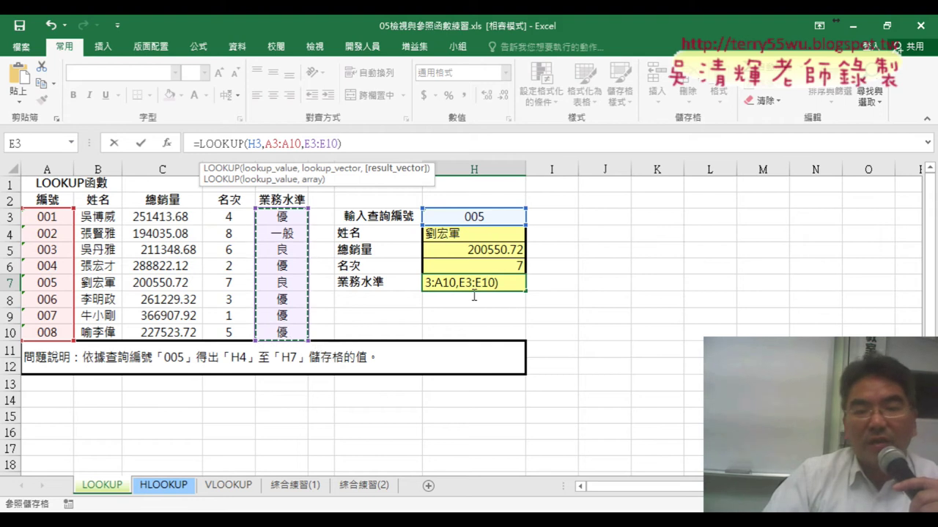
{"action": "left_click", "coordinate": [141, 144]}
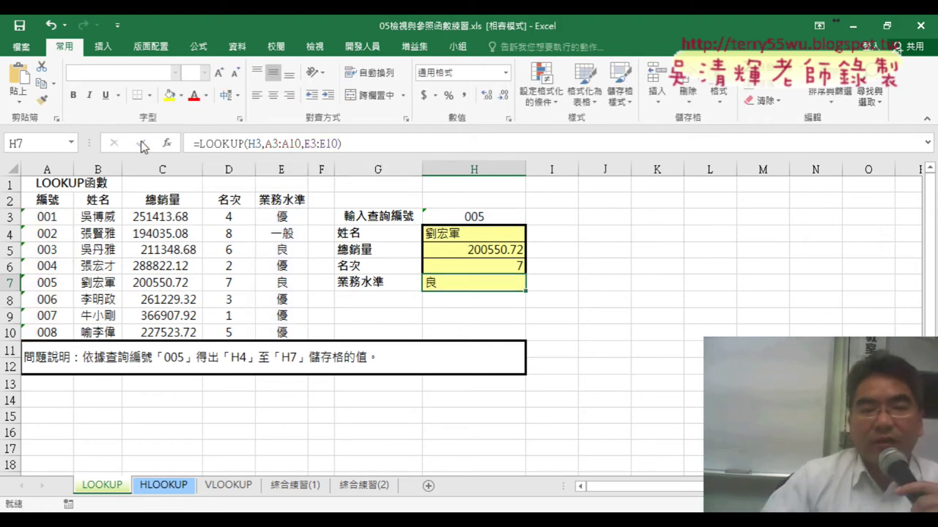
{"action": "left_click", "coordinate": [469, 234]}
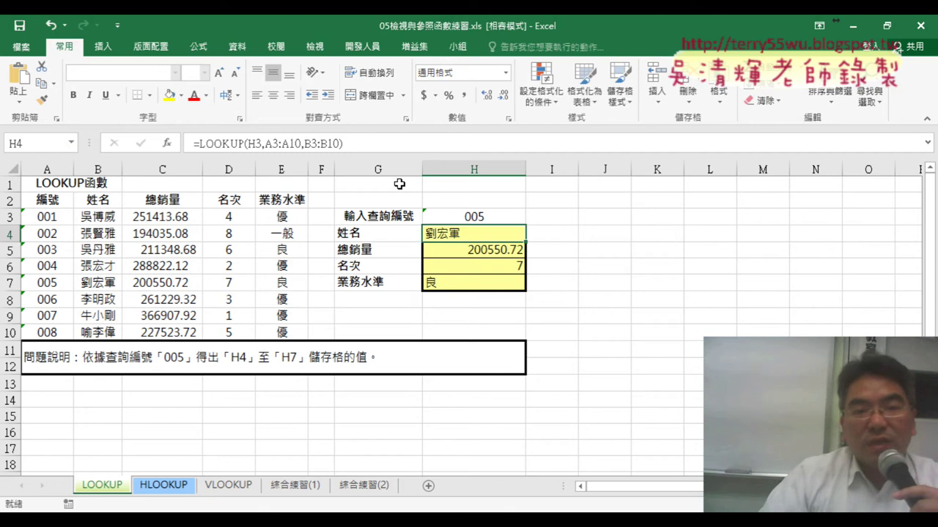
Re-edit and commit =LOOKUP(H3,A3:A10,B3:B10) in H4.
{"action": "left_click", "coordinate": [307, 144]}
{"action": "left_click_drag", "start_coordinate": [312, 143], "coordinate": [335, 142]}
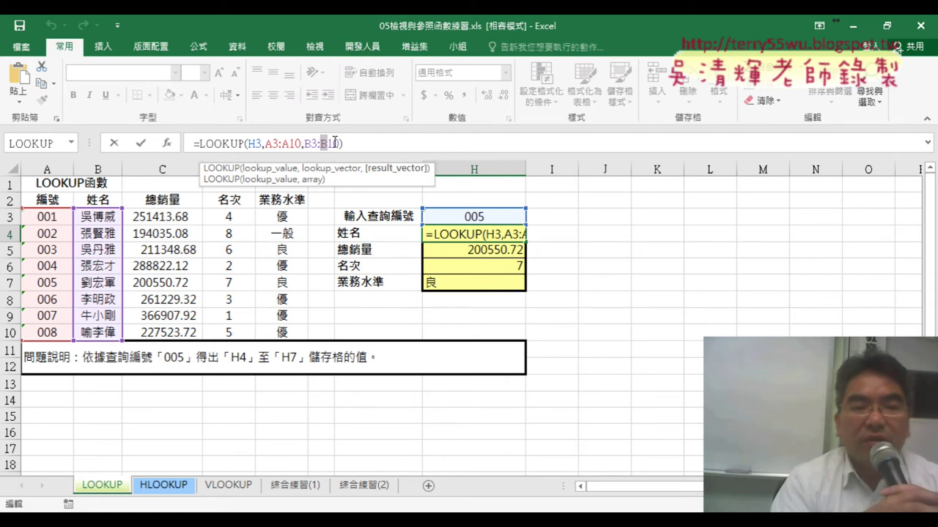
{"action": "left_click", "coordinate": [140, 144]}
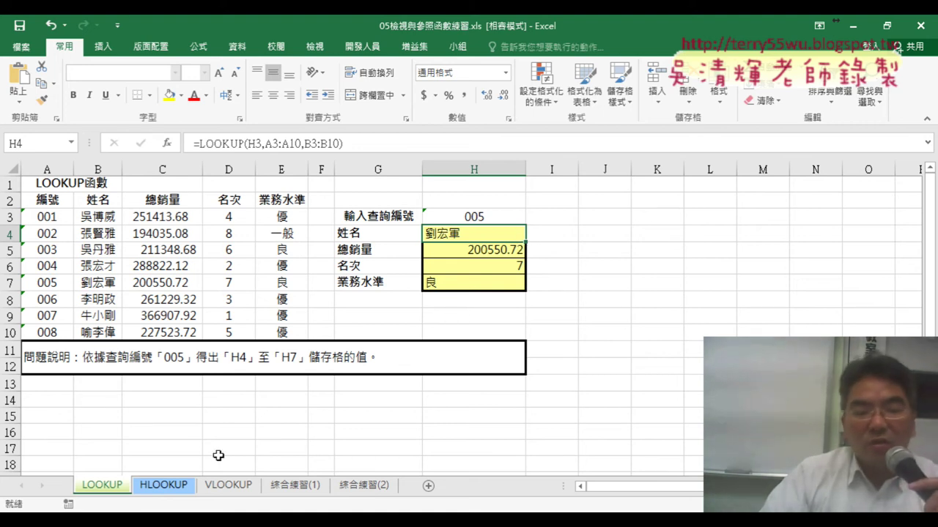
{"action": "left_click_drag", "start_coordinate": [120, 493], "coordinate": [150, 473]}
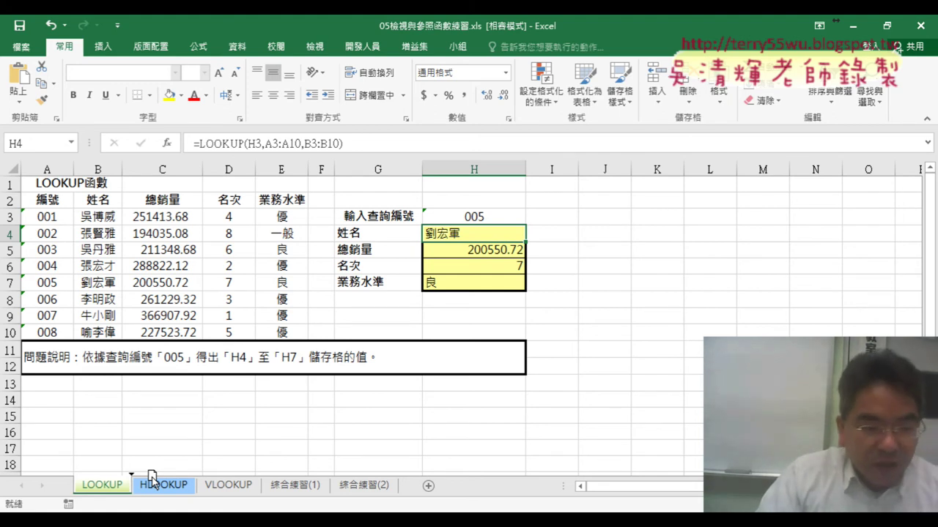
Place the copied LOOKUP (2) sheet and clear its H4:H7 results.
{"action": "left_click_drag", "start_coordinate": [152, 478], "coordinate": [155, 482]}
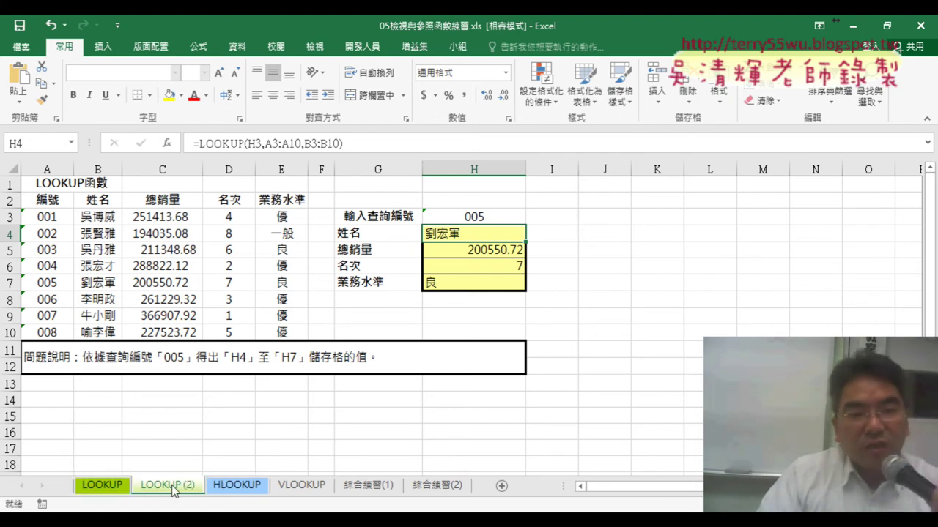
{"action": "left_click_drag", "start_coordinate": [490, 238], "coordinate": [491, 286]}
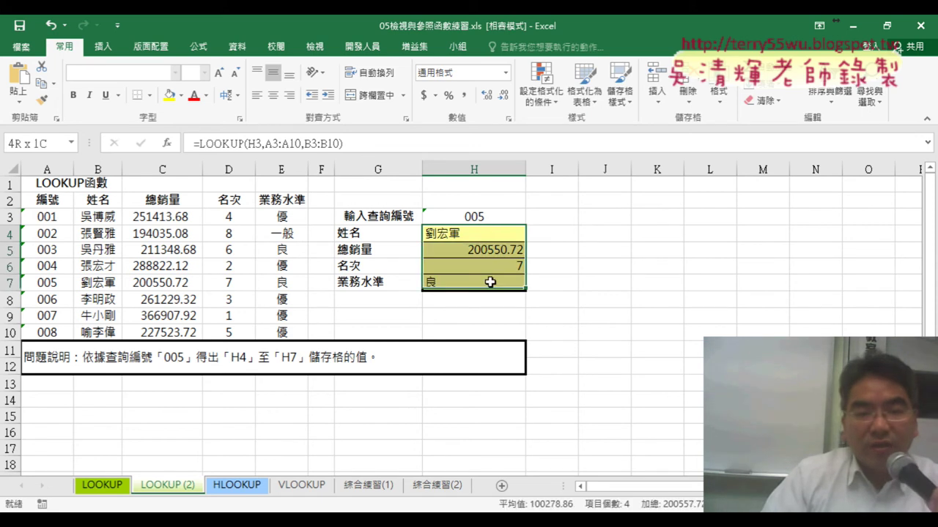
{"action": "key", "text": "Delete"}
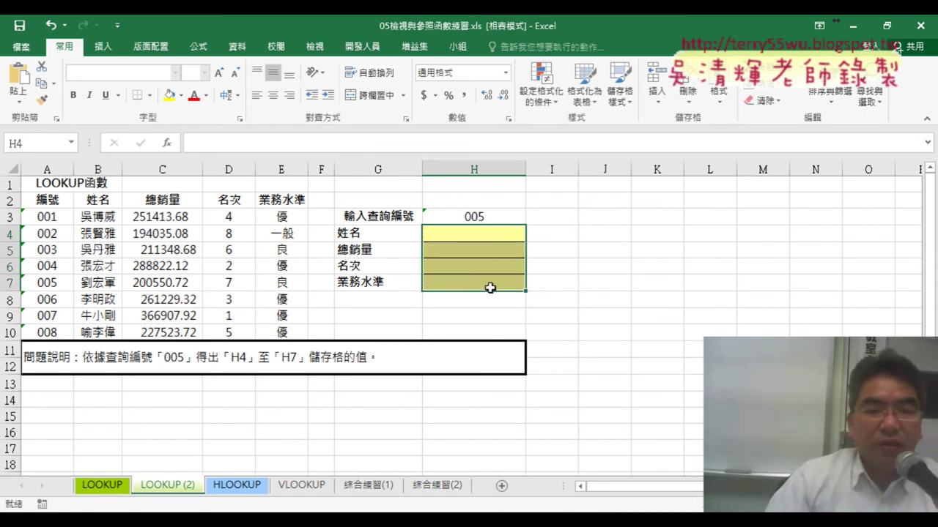
Insert VLOOKUP into H4 with H3 as its lookup value.
{"action": "left_click", "coordinate": [168, 143]}
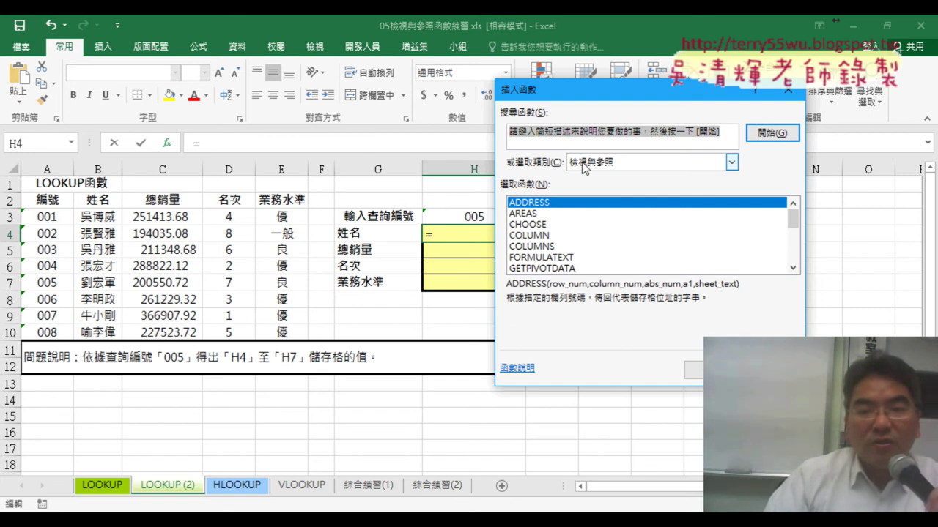
{"action": "left_click", "coordinate": [792, 268]}
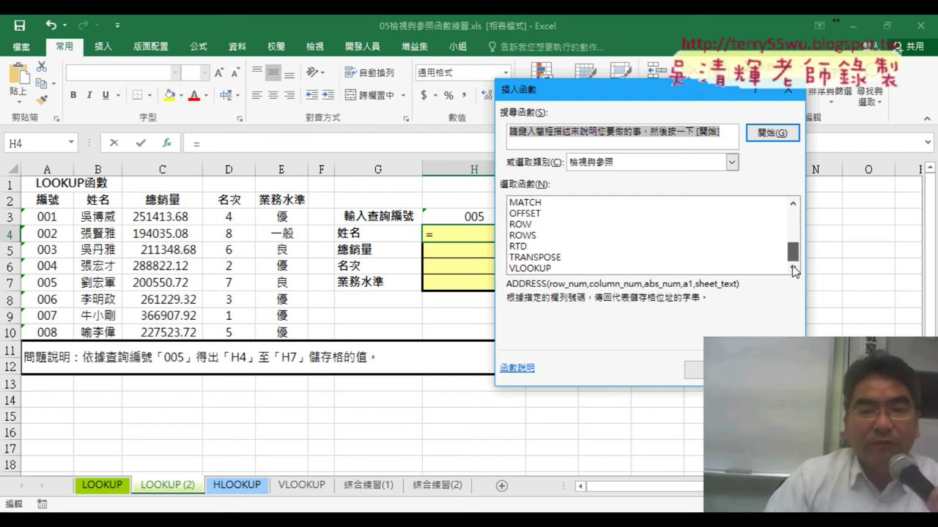
{"action": "left_click", "coordinate": [539, 268]}
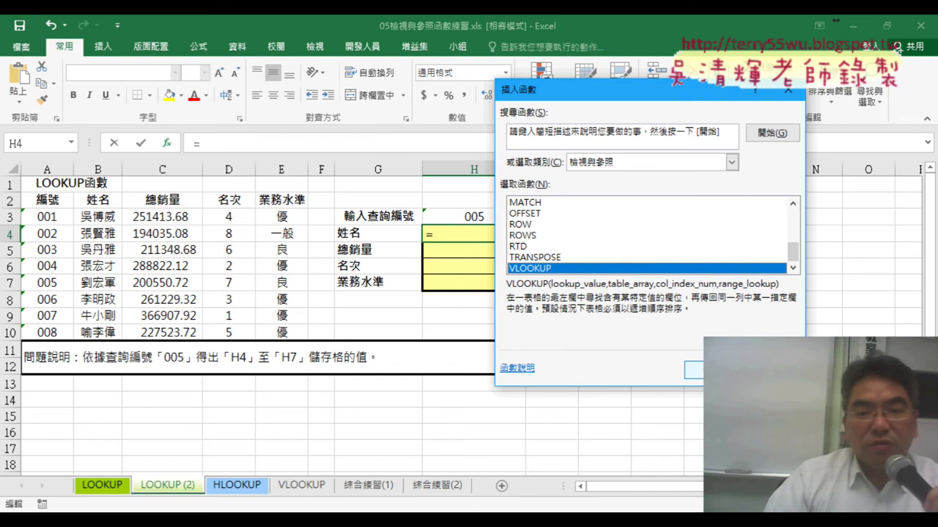
{"action": "left_click", "coordinate": [707, 370]}
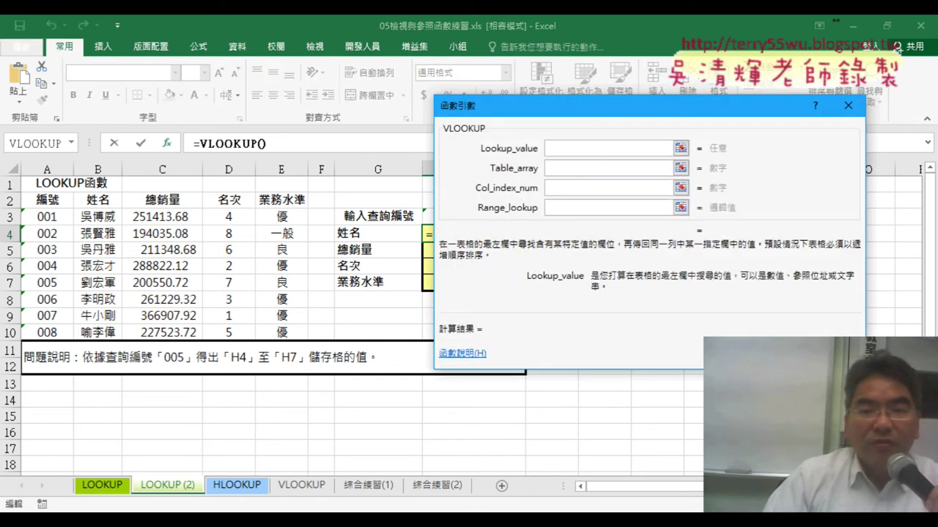
{"action": "left_click_drag", "start_coordinate": [615, 110], "coordinate": [681, 111]}
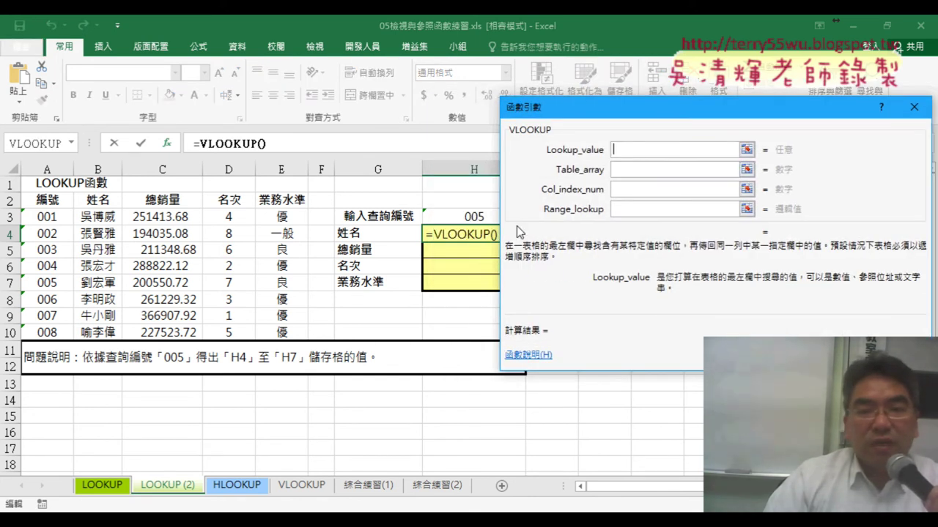
{"action": "left_click", "coordinate": [473, 216]}
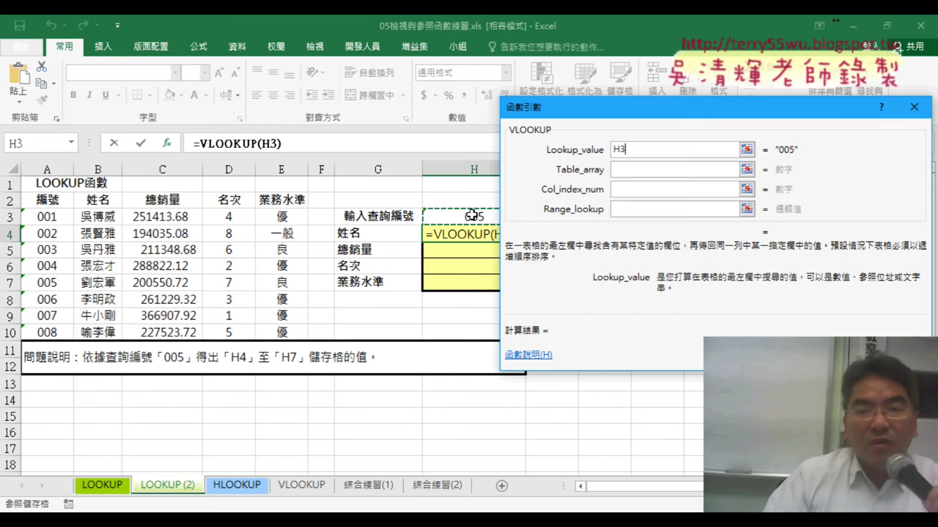
Set the VLOOKUP table array to A3:E10, marking H3 and column A in red ink, then clear it.
{"action": "left_click", "coordinate": [615, 170]}
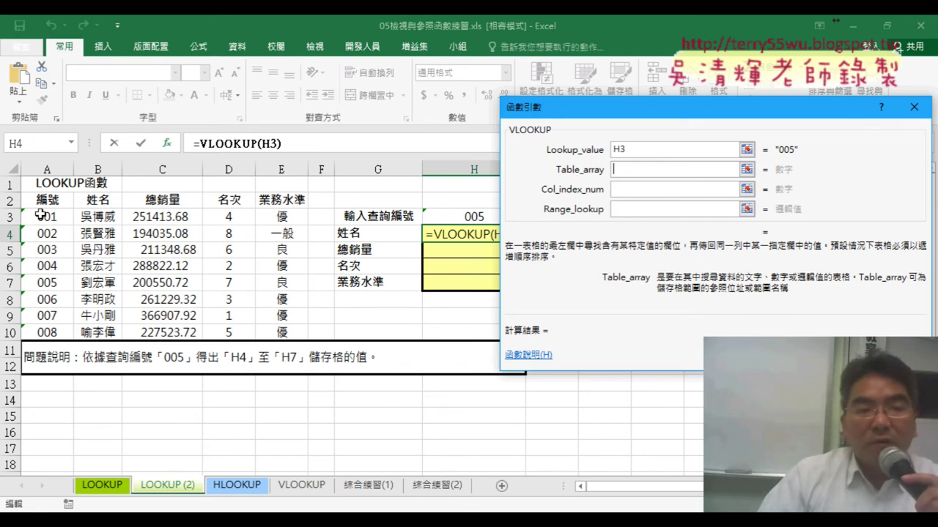
{"action": "left_click_drag", "start_coordinate": [54, 220], "coordinate": [280, 331]}
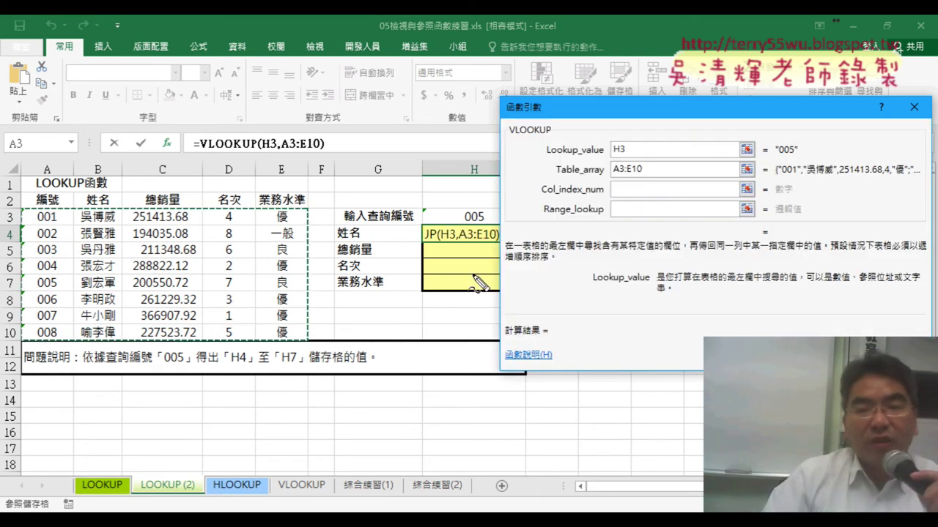
{"action": "left_click_drag", "start_coordinate": [611, 176], "coordinate": [643, 174]}
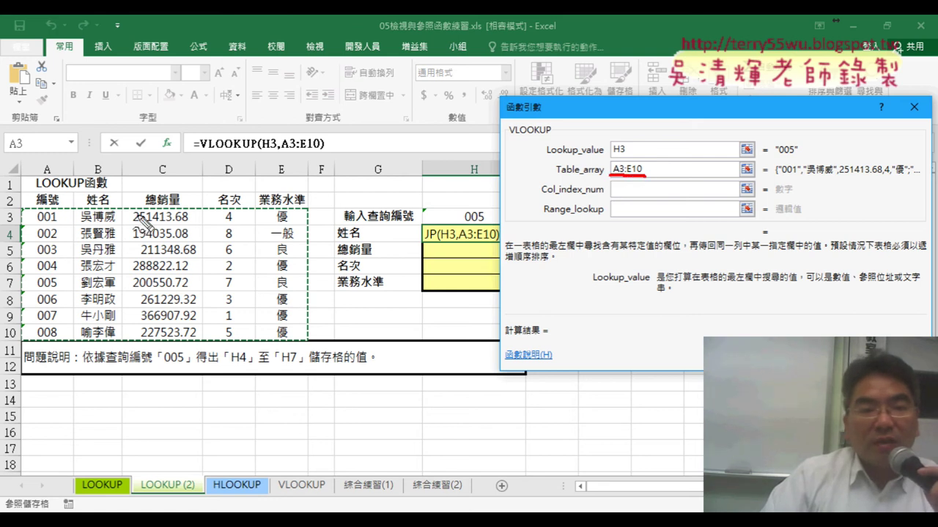
{"action": "left_click_drag", "start_coordinate": [613, 156], "coordinate": [626, 155]}
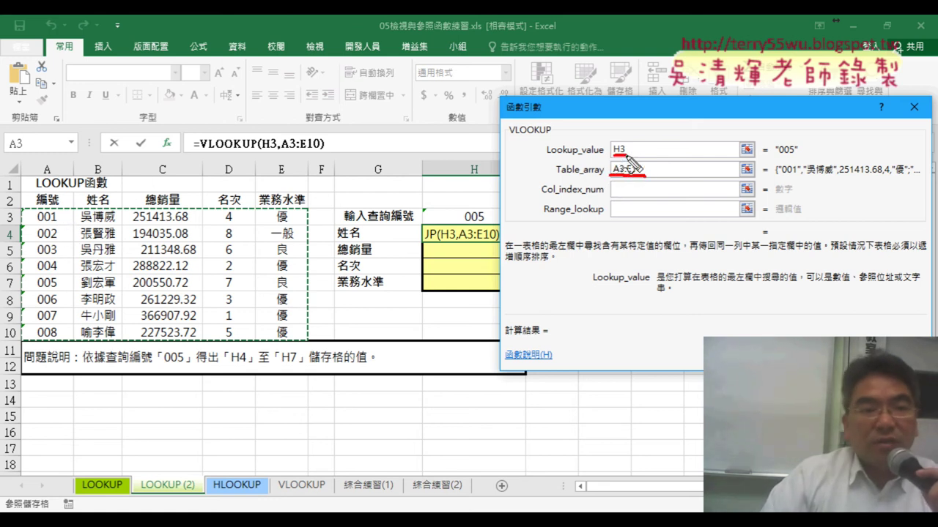
{"action": "mouse_move", "coordinate": [52, 154]}
{"action": "left_mouse_down"}
{"action": "mouse_move", "coordinate": [51, 174]}
{"action": "mouse_move", "coordinate": [68, 181]}
{"action": "left_mouse_up"}
{"action": "left_click_drag", "start_coordinate": [26, 211], "coordinate": [22, 337]}
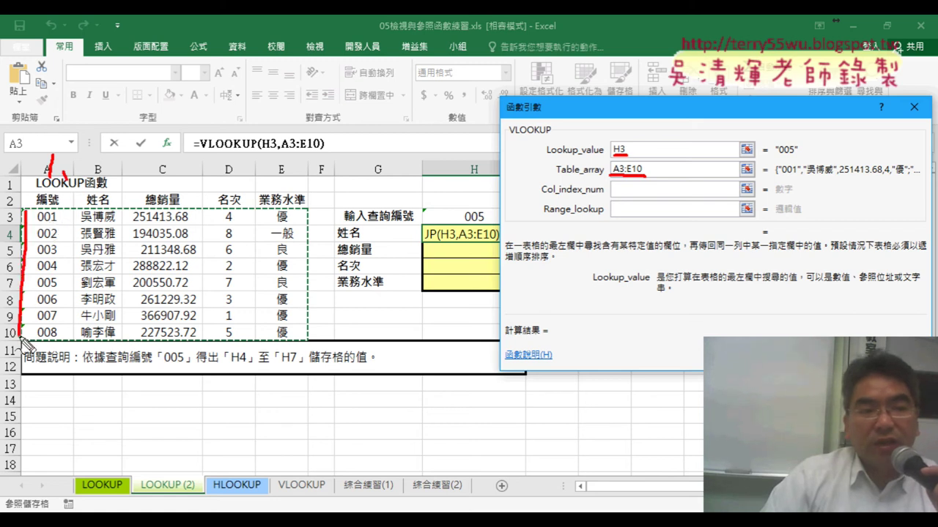
{"action": "mouse_move", "coordinate": [27, 211]}
{"action": "left_mouse_down"}
{"action": "mouse_move", "coordinate": [68, 284]}
{"action": "mouse_move", "coordinate": [30, 319]}
{"action": "left_mouse_up"}
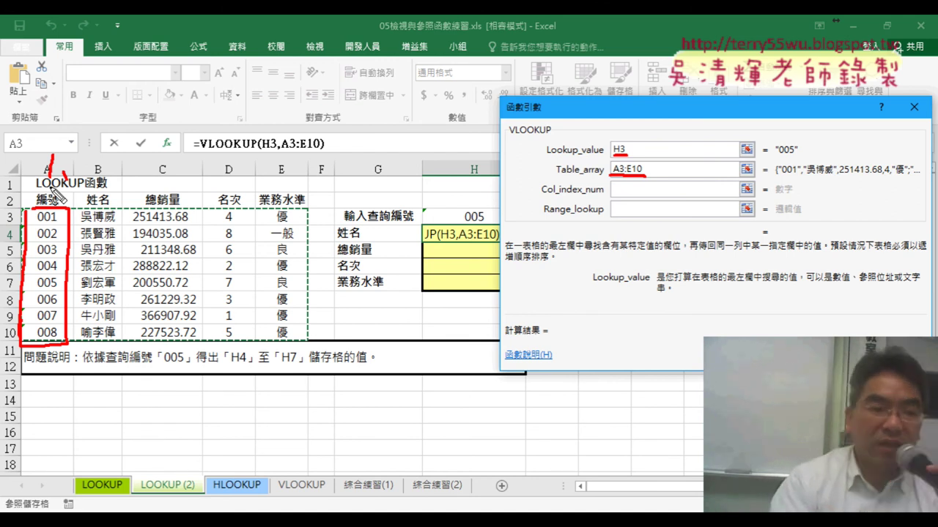
{"action": "key", "text": "Escape"}
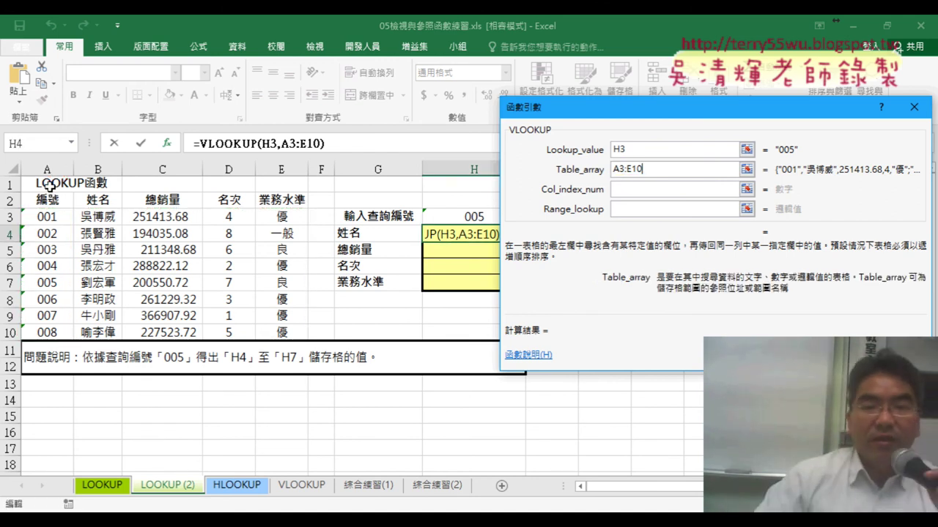
Enter column index 2 and exact-match 0 so VLOOKUP returns the name for ID 005 in H4.
{"action": "left_click", "coordinate": [617, 192]}
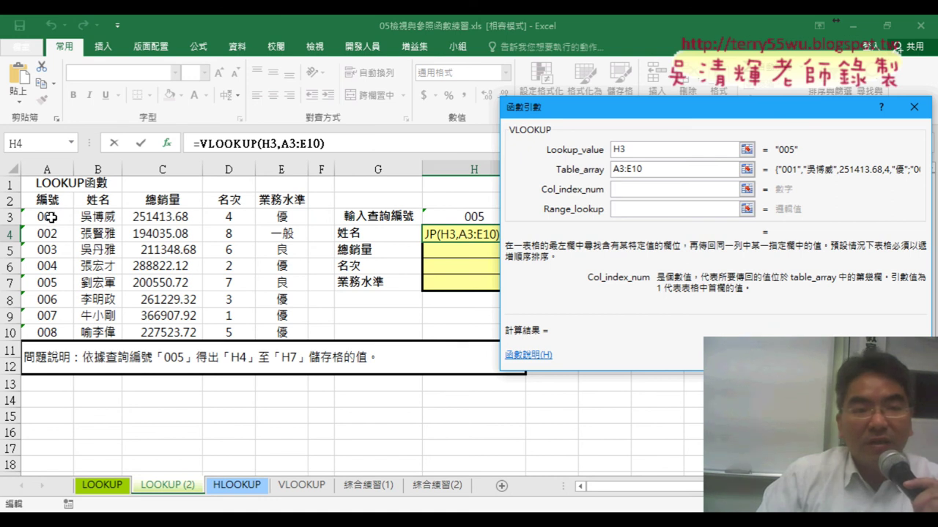
{"action": "type", "text": "2"}
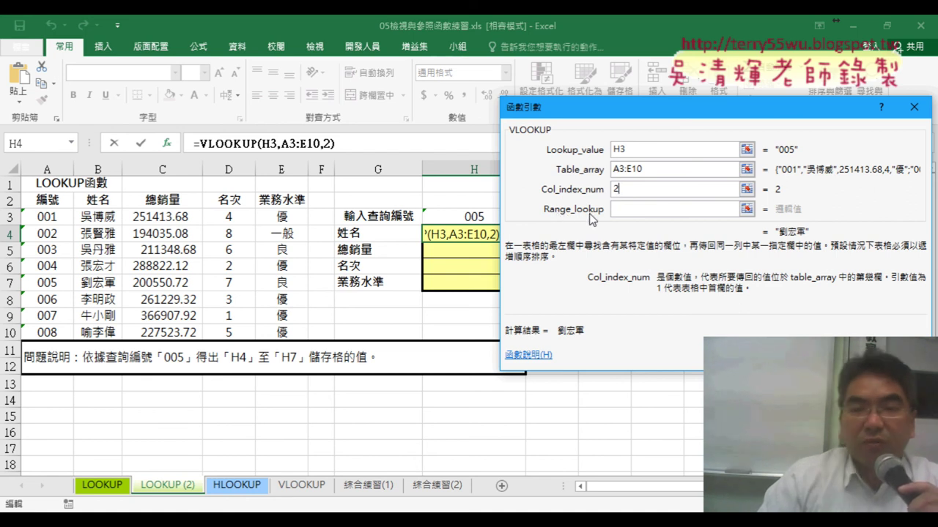
{"action": "left_click", "coordinate": [620, 208]}
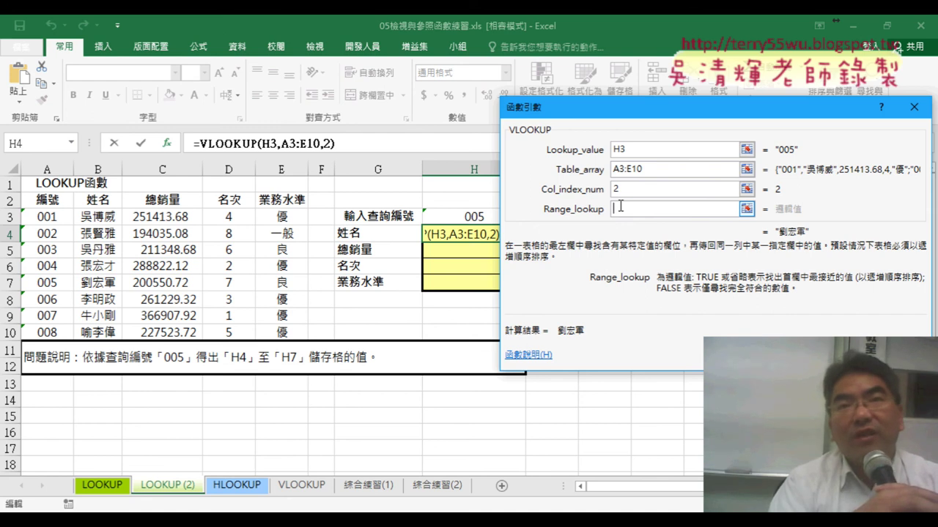
{"action": "type", "text": "0"}
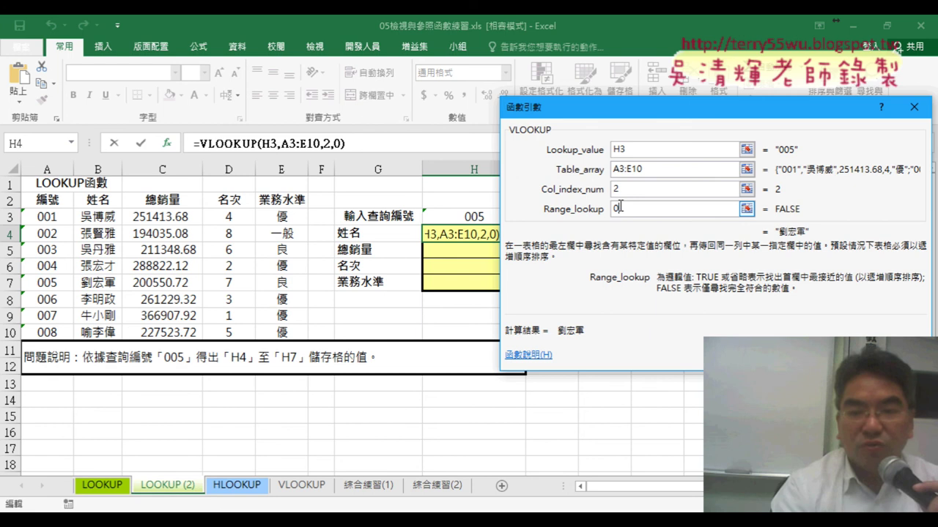
{"action": "key", "text": "BackSpace"}
{"action": "type", "text": "1"}
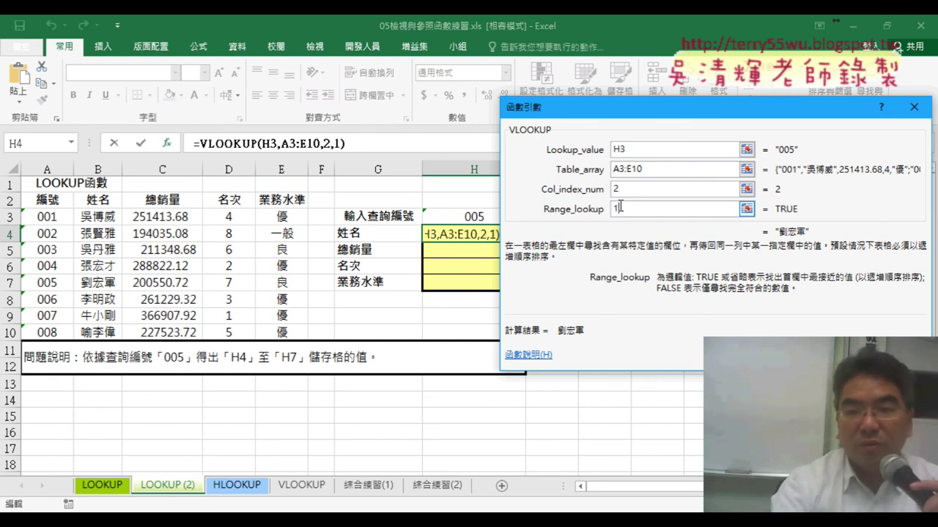
{"action": "key", "text": "BackSpace"}
{"action": "type", "text": "0"}
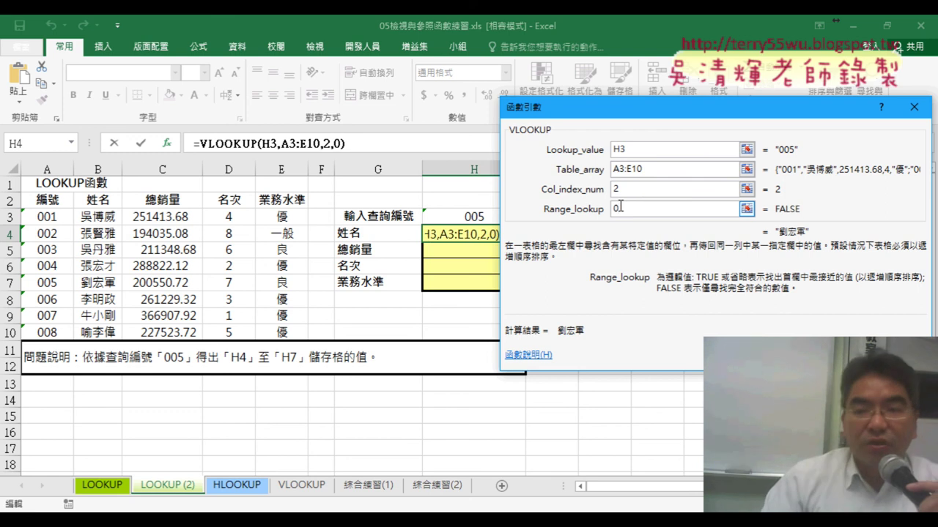
{"action": "key", "text": "Return"}
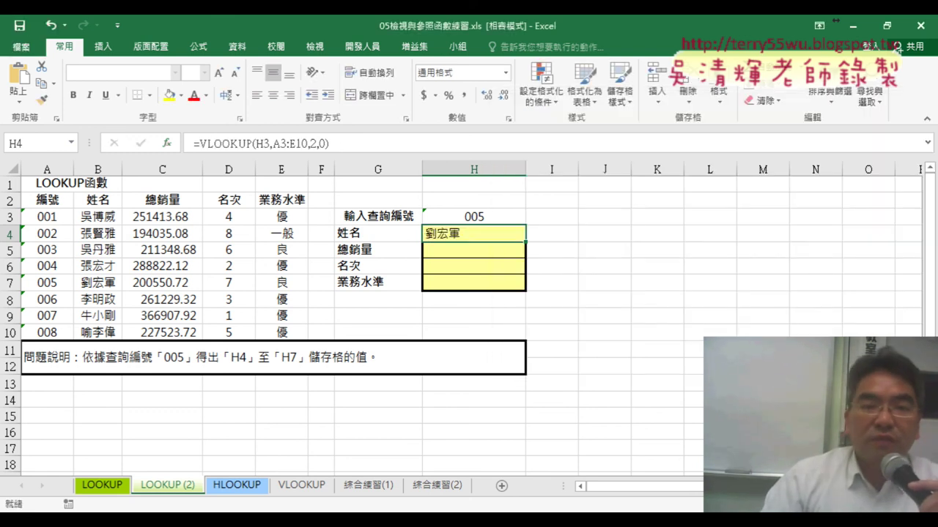
Centre the name in H4, then annotate columns B–E as index numbers 2–5 to explain the formula.
{"action": "left_click", "coordinate": [274, 96]}
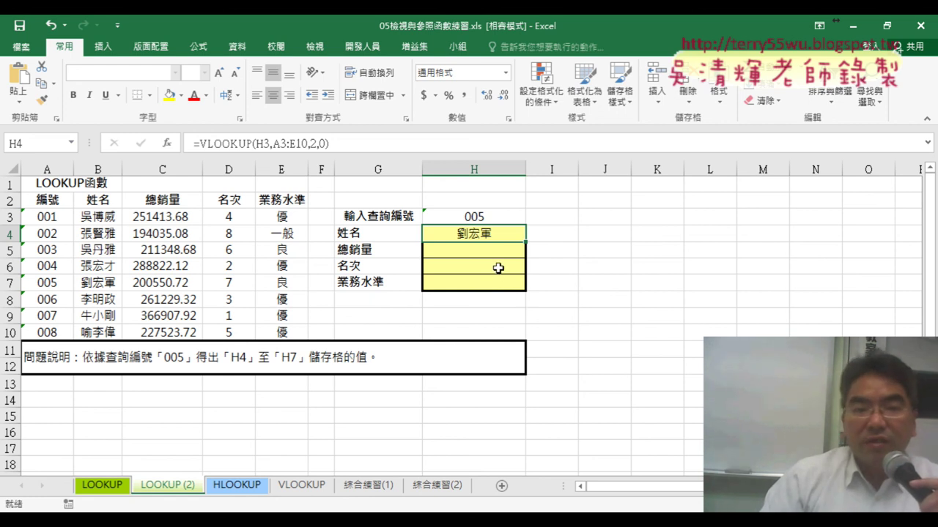
{"action": "double_click", "coordinate": [313, 144]}
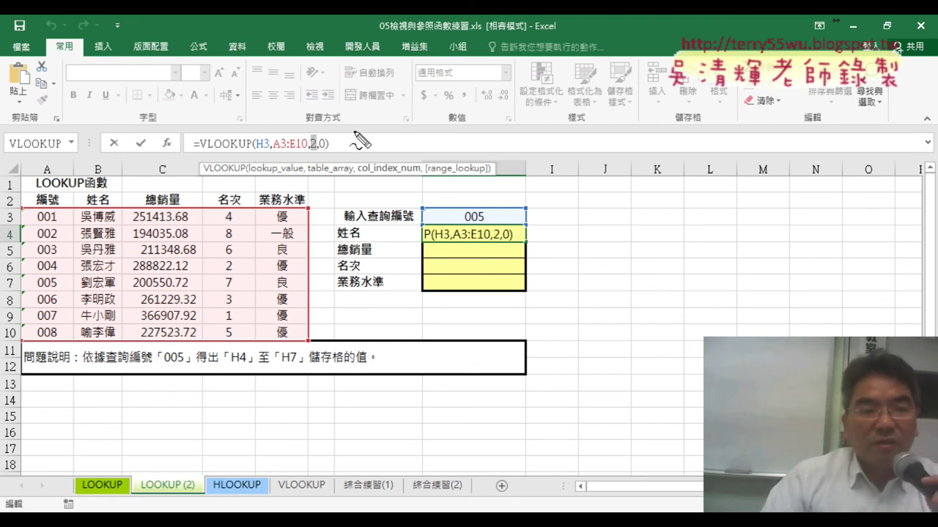
{"action": "left_click_drag", "start_coordinate": [93, 164], "coordinate": [110, 183]}
{"action": "left_click_drag", "start_coordinate": [145, 209], "coordinate": [179, 207]}
{"action": "left_click_drag", "start_coordinate": [156, 154], "coordinate": [160, 178]}
{"action": "mouse_move", "coordinate": [232, 150]}
{"action": "left_mouse_down"}
{"action": "mouse_move", "coordinate": [221, 163]}
{"action": "mouse_move", "coordinate": [233, 182]}
{"action": "left_mouse_up"}
{"action": "mouse_move", "coordinate": [281, 155]}
{"action": "left_mouse_down"}
{"action": "mouse_move", "coordinate": [272, 175]}
{"action": "mouse_move", "coordinate": [299, 152]}
{"action": "mouse_move", "coordinate": [319, 154]}
{"action": "left_mouse_up"}
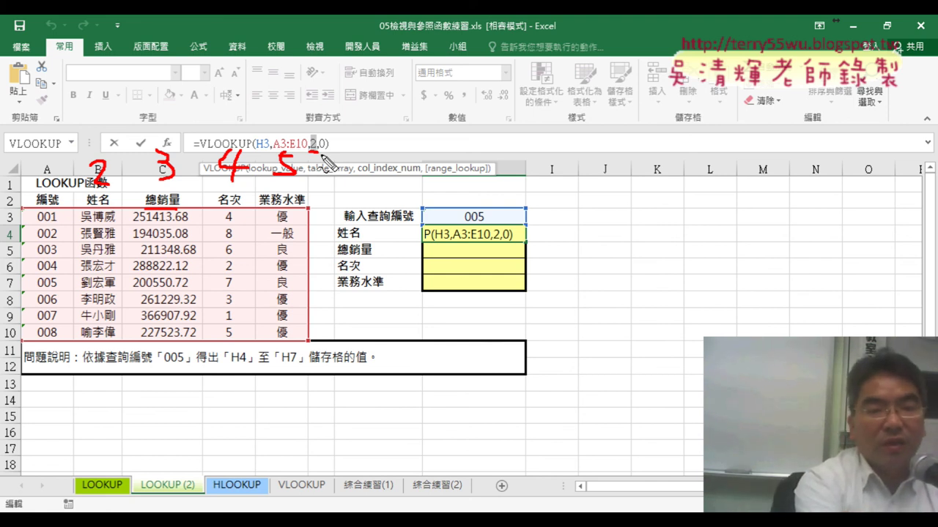
{"action": "key", "text": "ctrl+Return"}
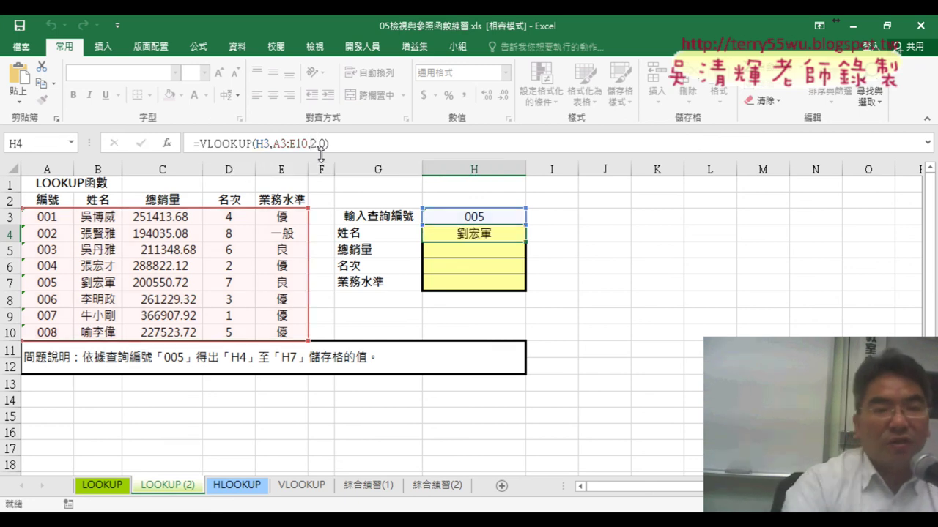